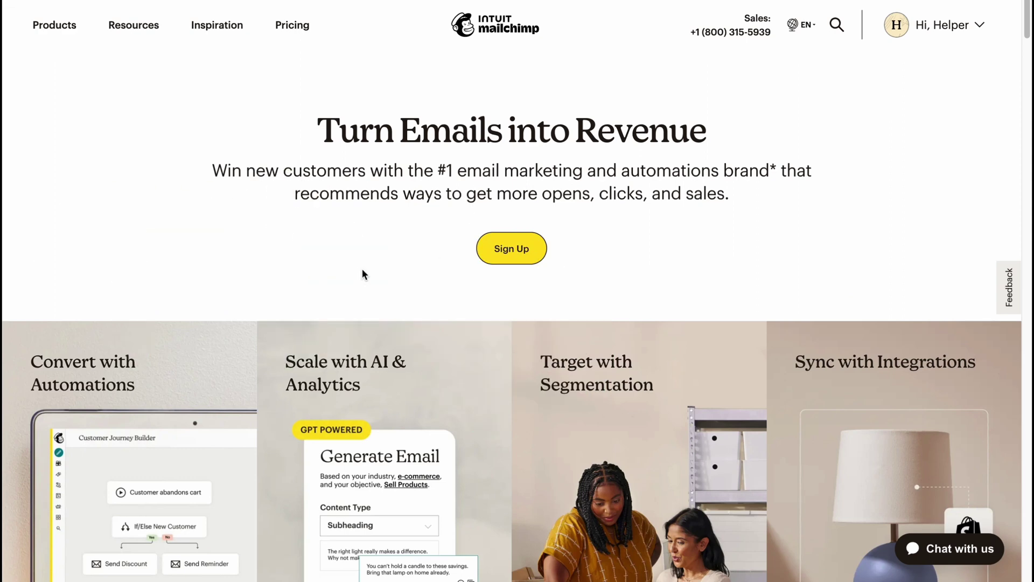
# Go from the public homepage to the account dashboard through the 'Hi' account menu
pyautogui.scroll(-1, 363, 267)
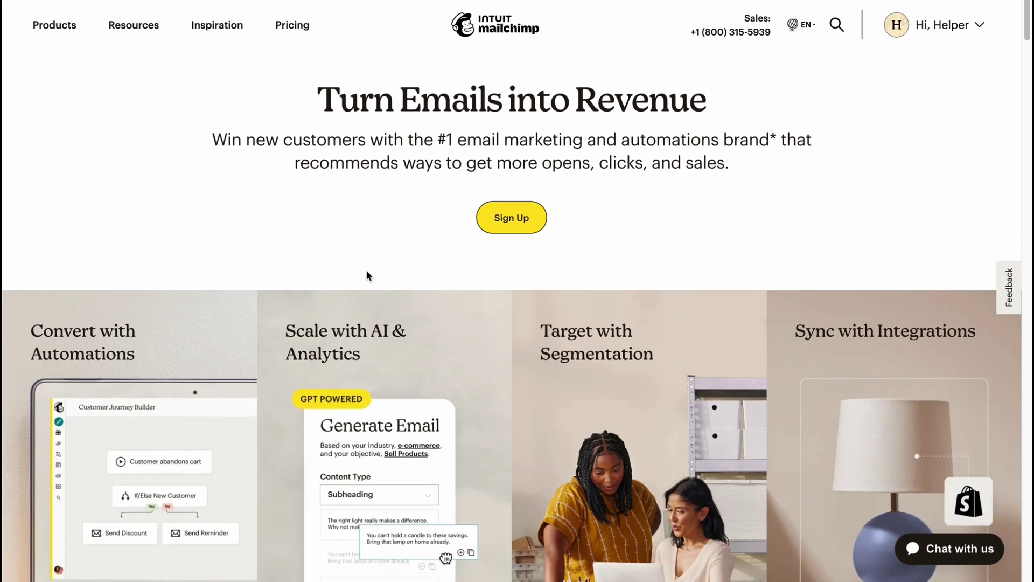
pyautogui.scroll(1, 367, 271)
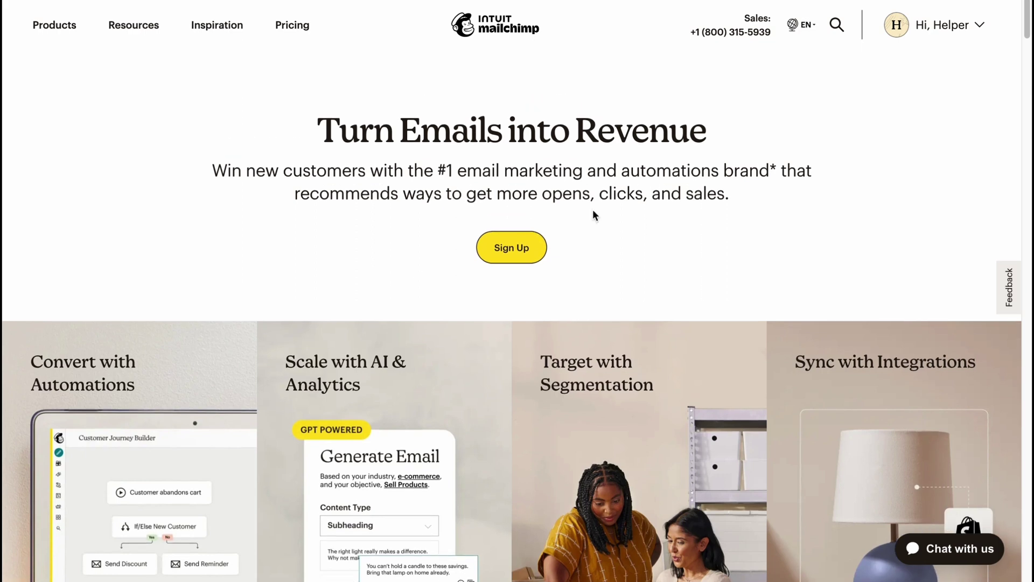
pyautogui.click(937, 25)
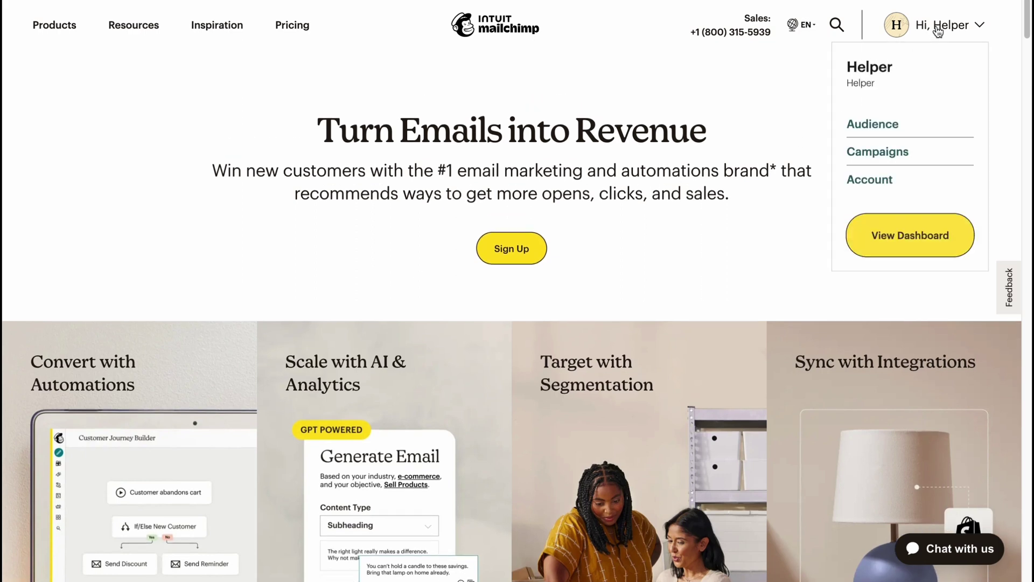
pyautogui.click(912, 250)
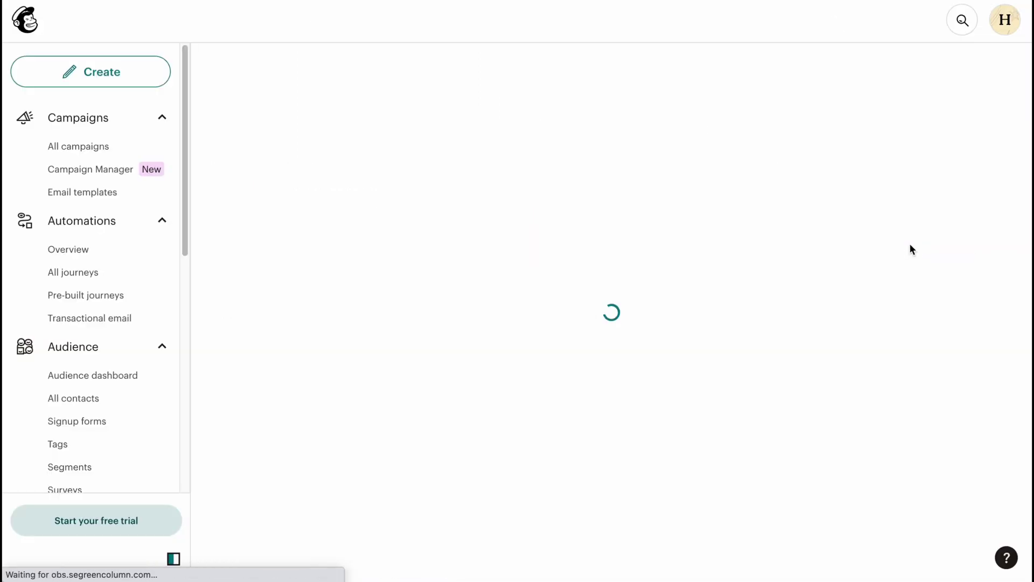
# Create a new landing page named 'lp1' for the Helper audience
pyautogui.click(123, 77)
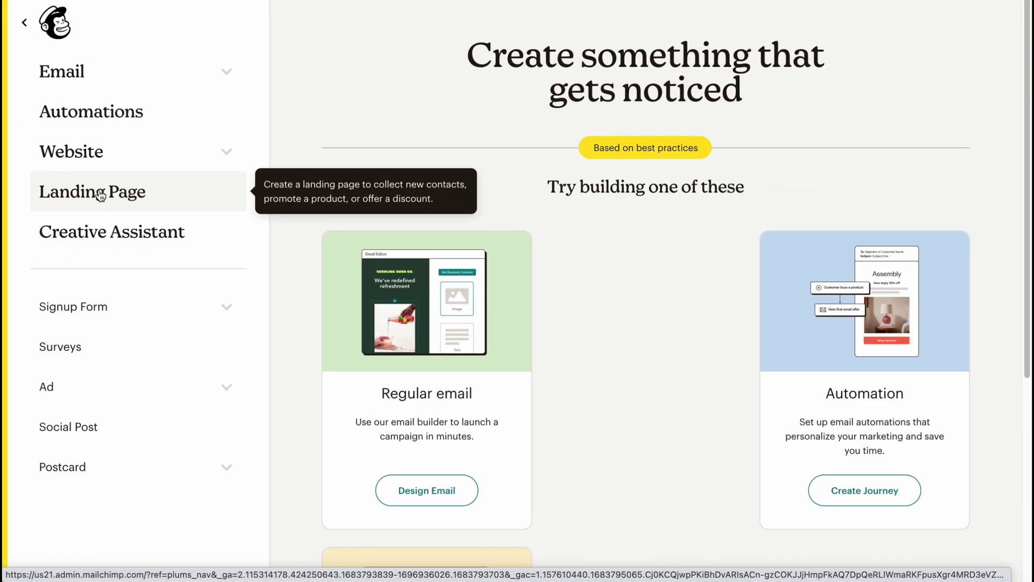
pyautogui.click(100, 195)
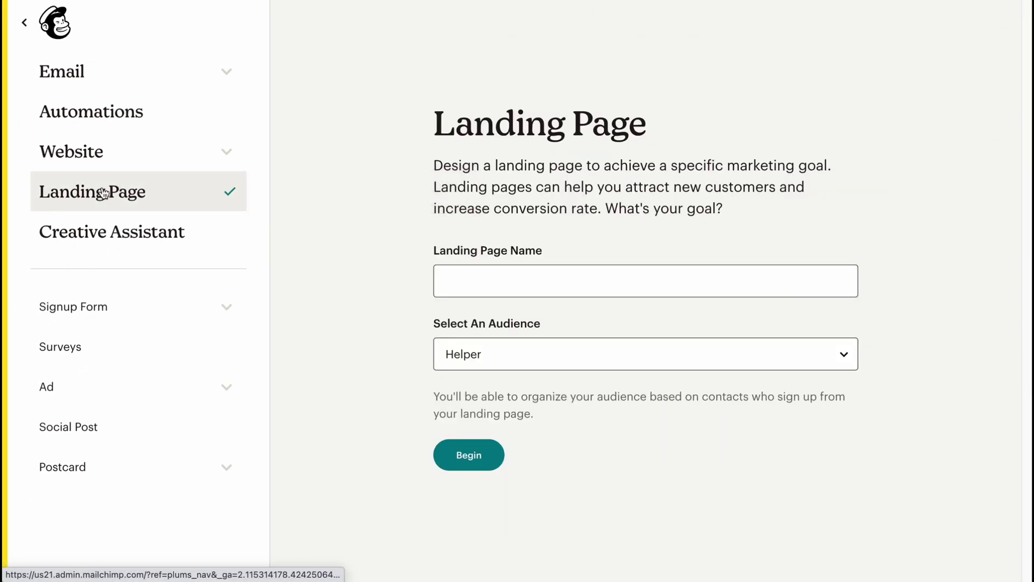
pyautogui.moveTo(424, 118); pyautogui.dragTo(924, 348)
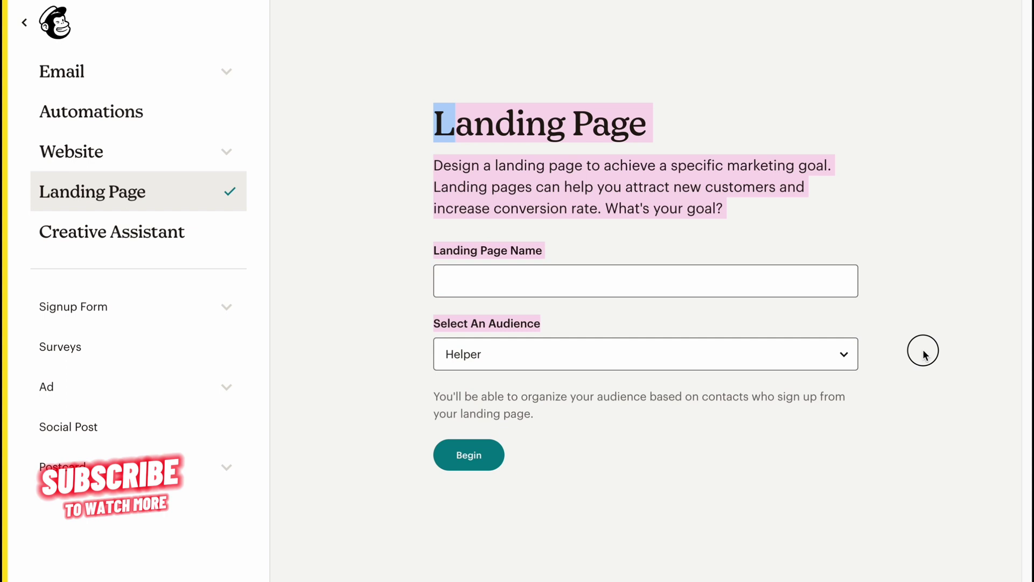
pyautogui.click(476, 285)
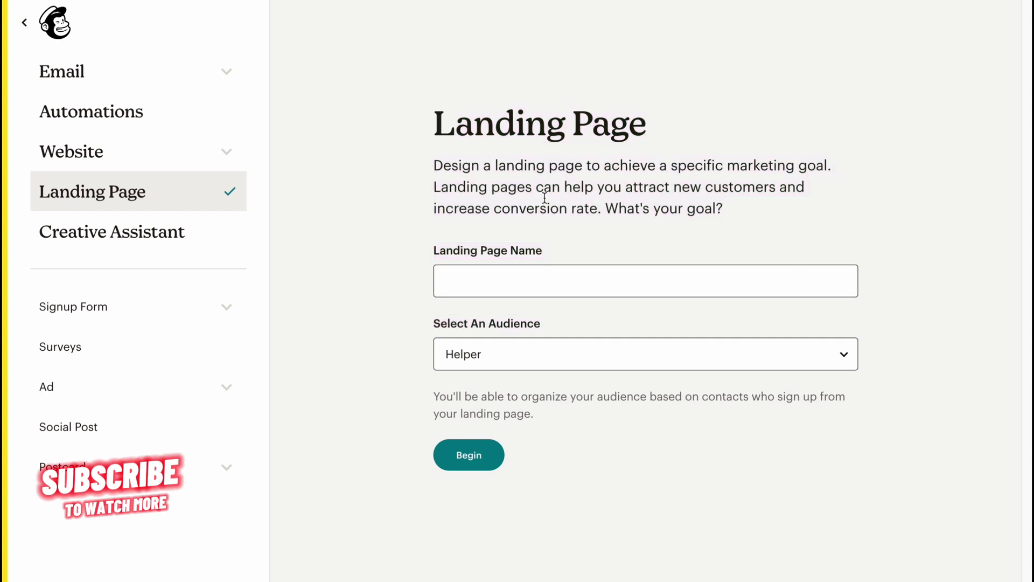
pyautogui.click(477, 285)
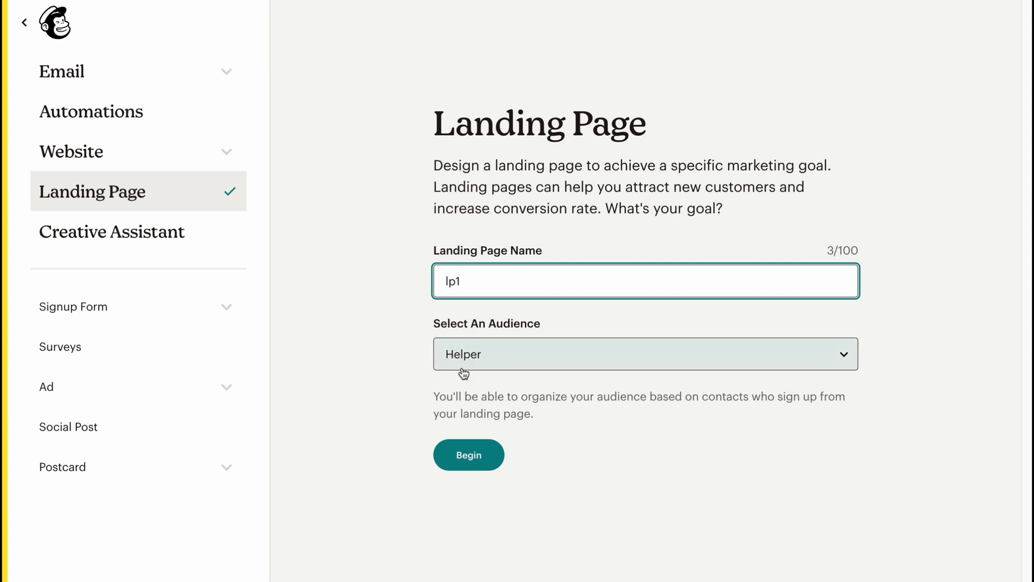
pyautogui.click(477, 462)
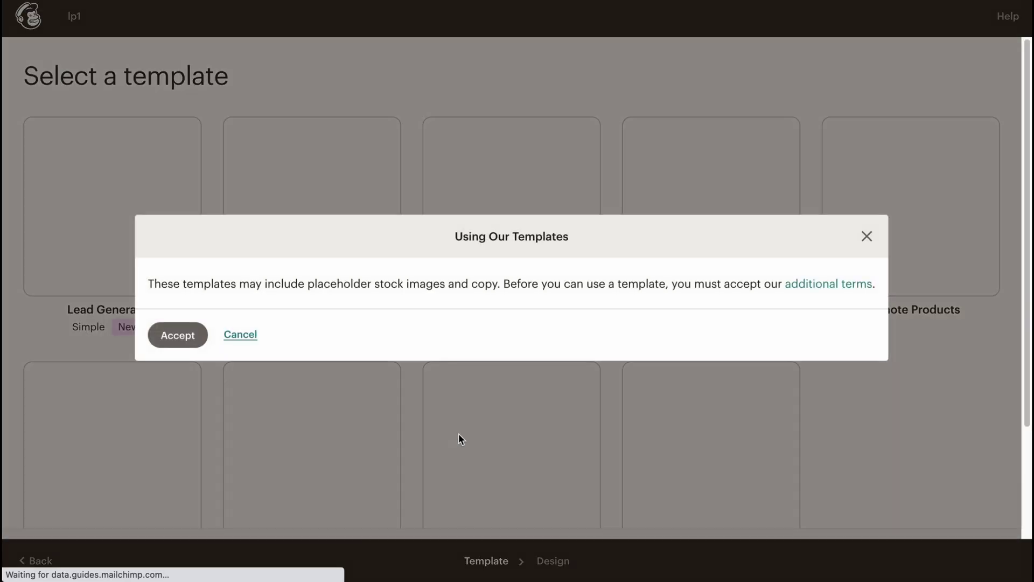
# Dismiss the 'Using Our Templates' notice and browse the Lead Generation, Promote Products and Grow Your List templates
pyautogui.click(867, 238)
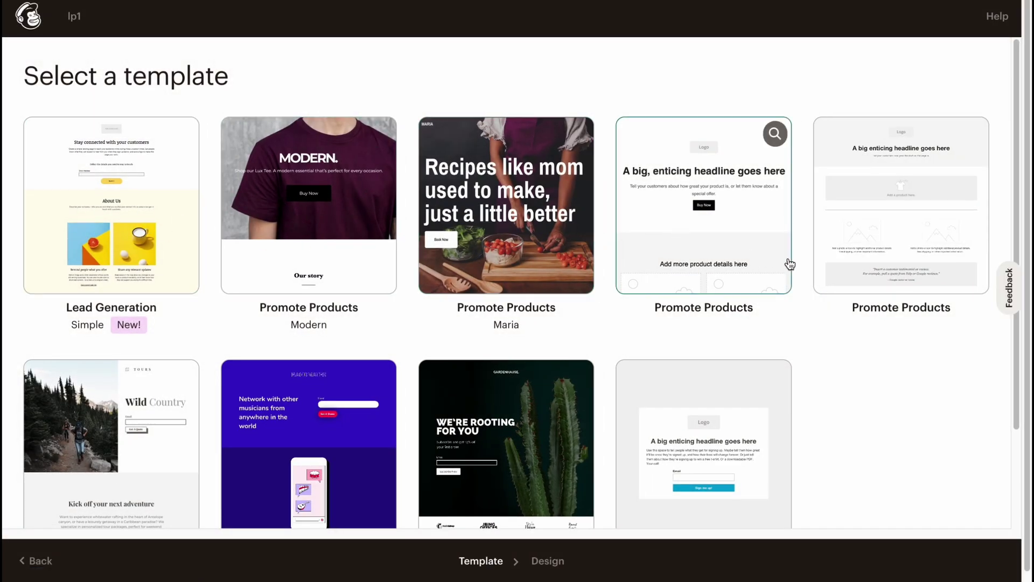
pyautogui.scroll(-2, 791, 263)
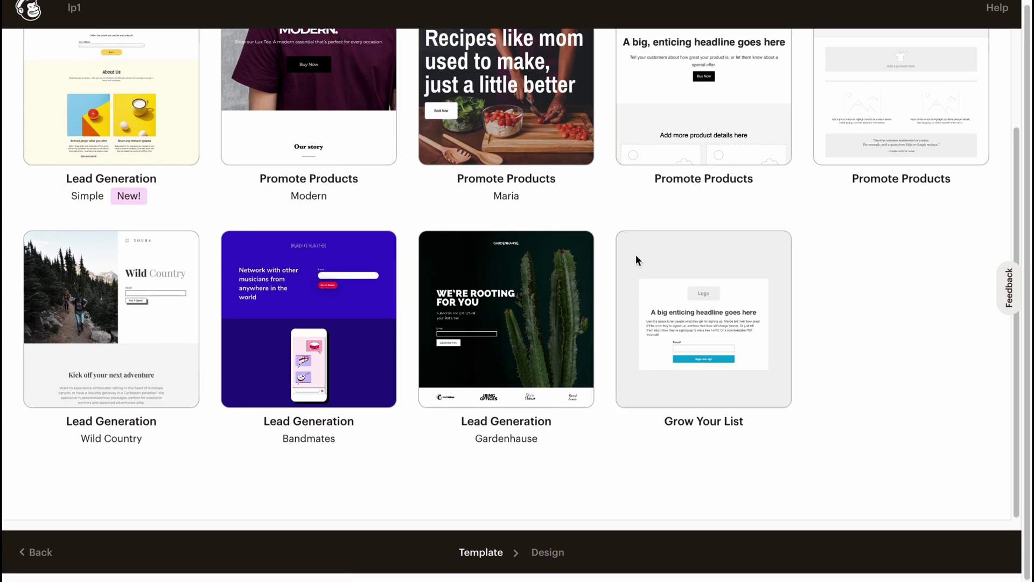
pyautogui.scroll(2, 629, 319)
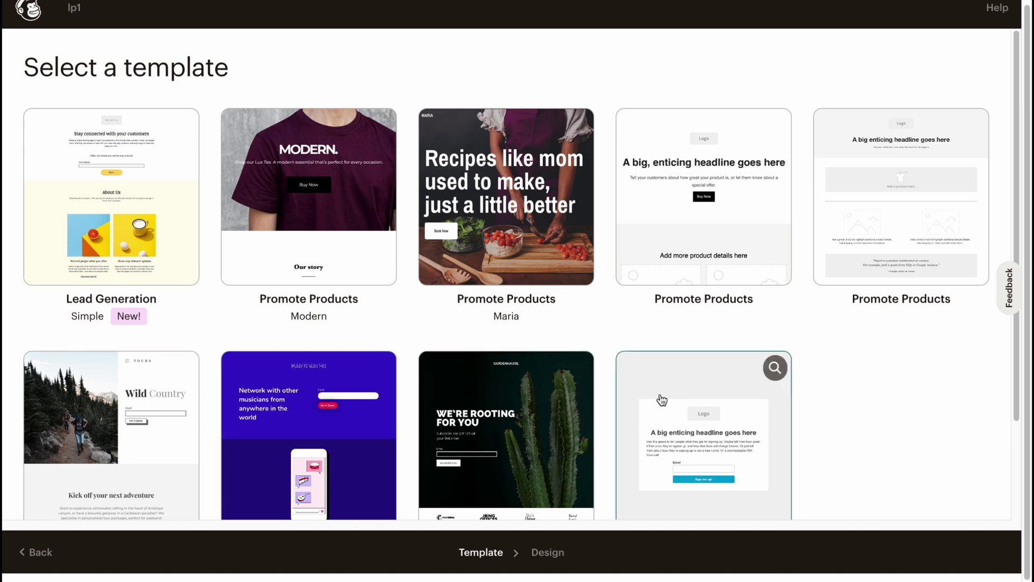
pyautogui.scroll(-2, 662, 396)
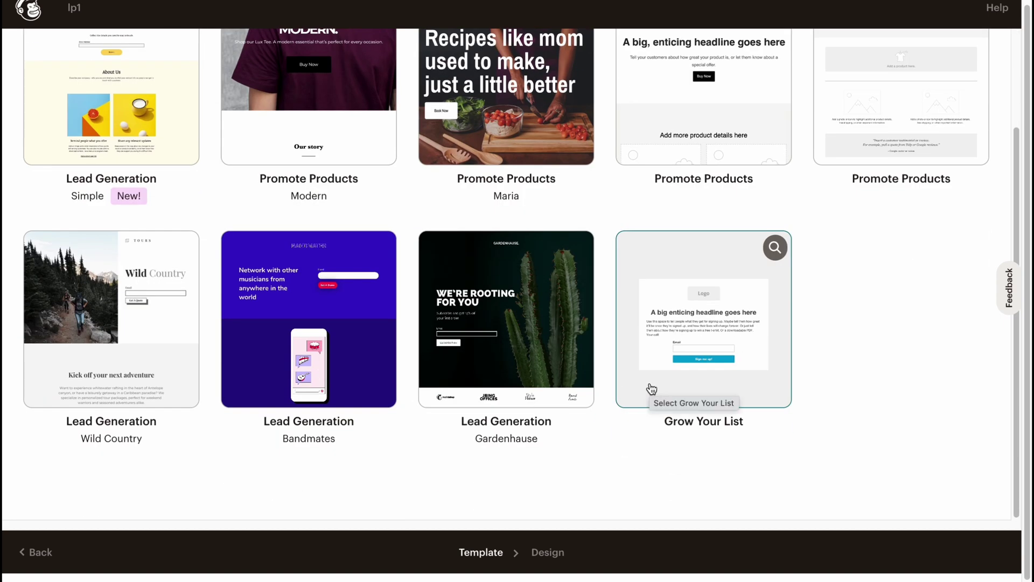
pyautogui.scroll(2, 651, 388)
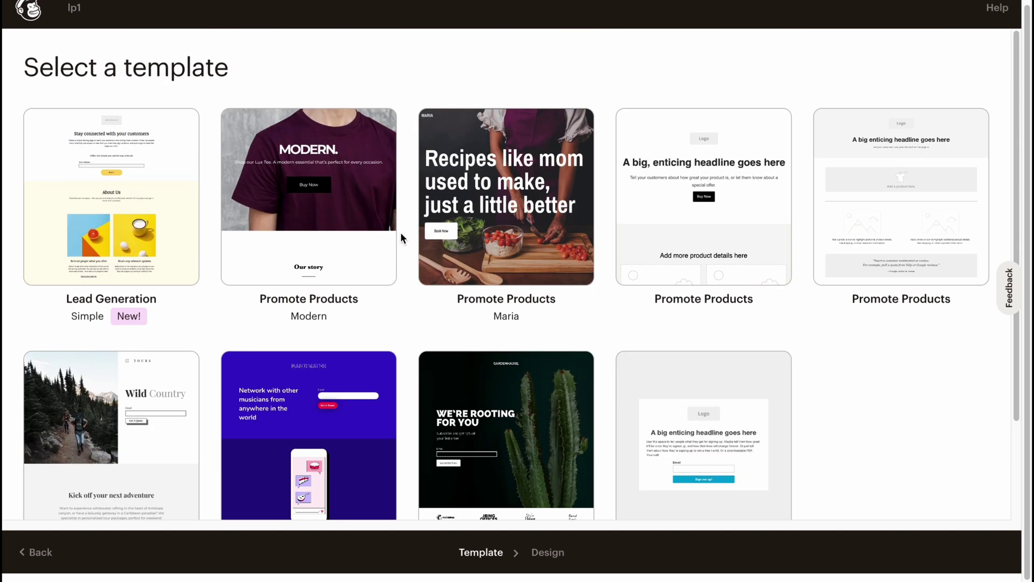
pyautogui.click(380, 125)
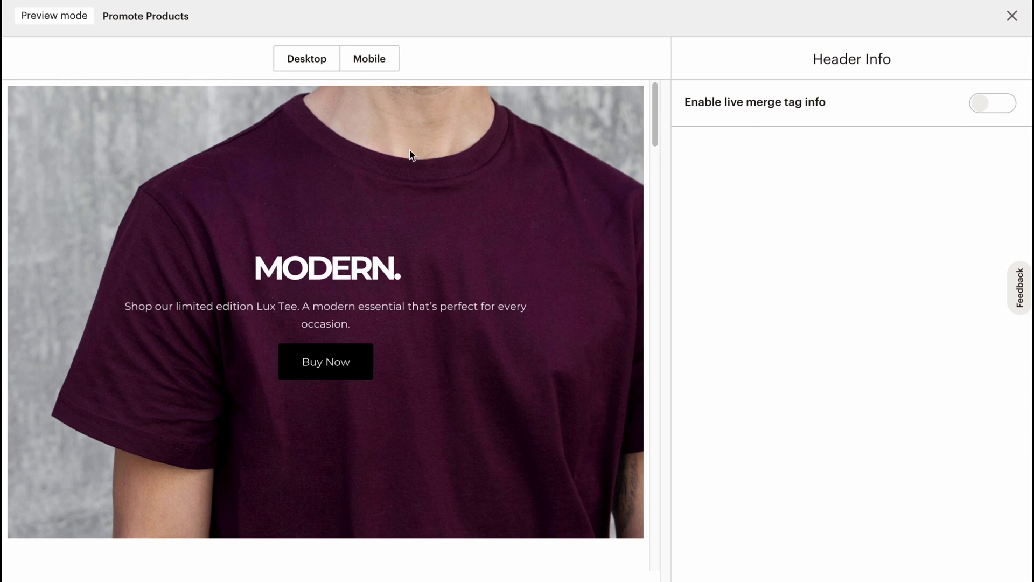
pyautogui.scroll(-2, 410, 181)
pyautogui.scroll(3, 410, 183)
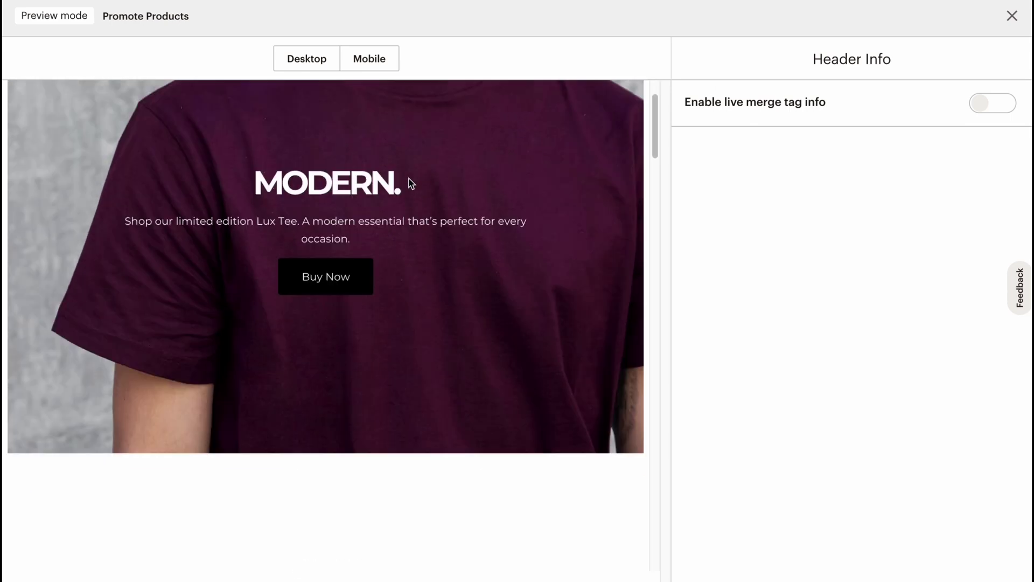
pyautogui.click(369, 59)
pyautogui.scroll(-10, 343, 294)
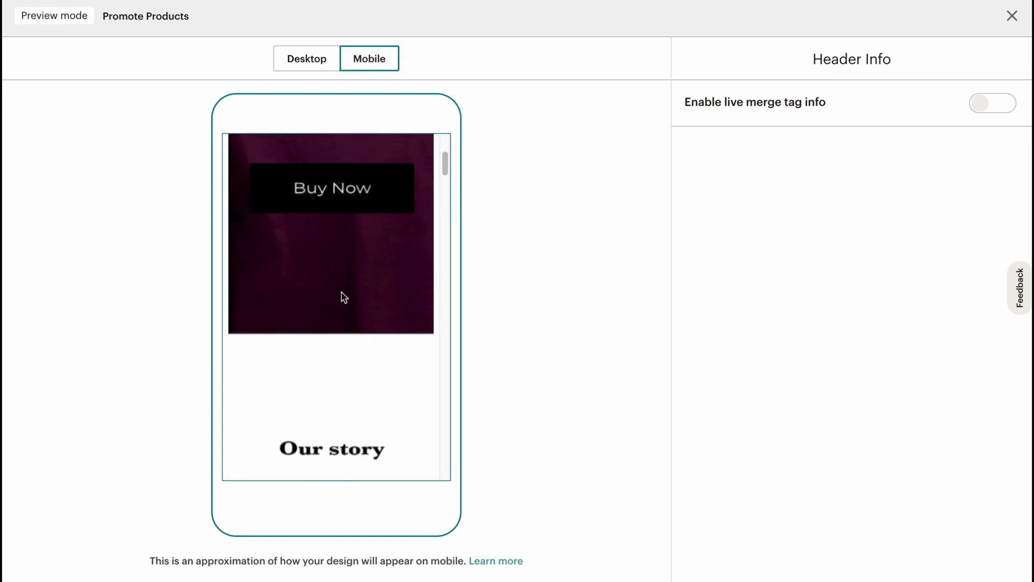
pyautogui.scroll(-12, 341, 289)
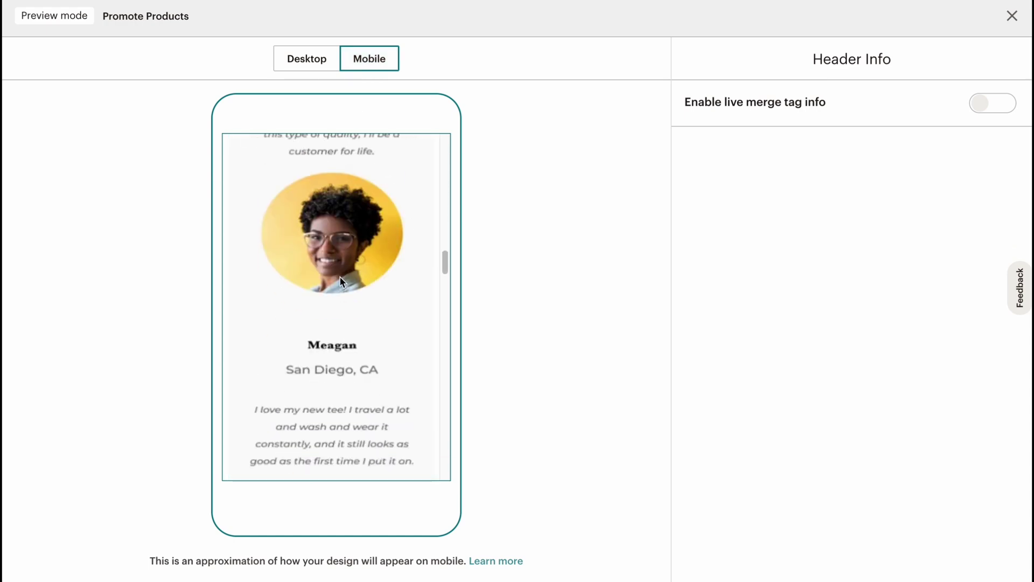
pyautogui.click(306, 62)
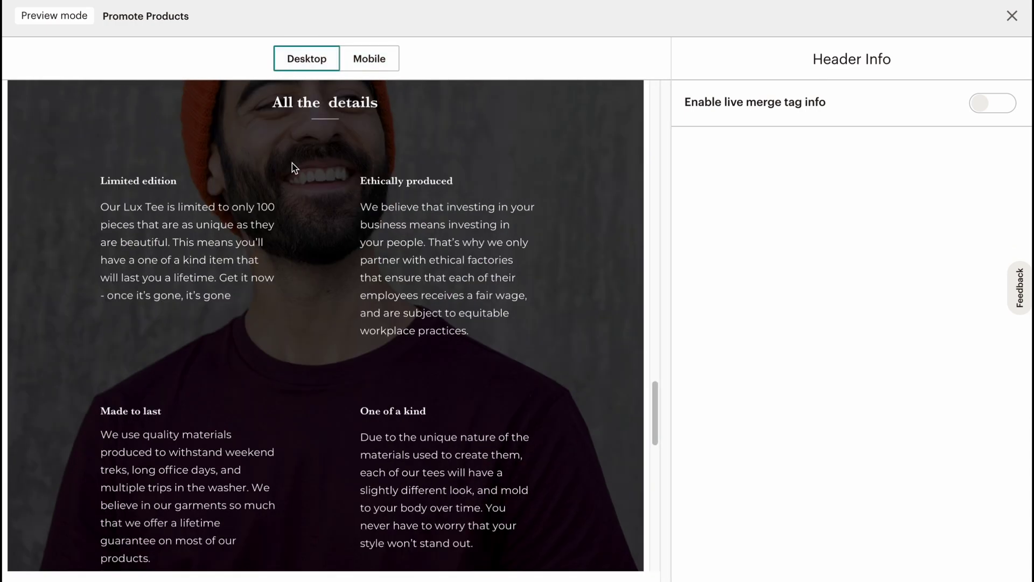
pyautogui.scroll(10, 308, 236)
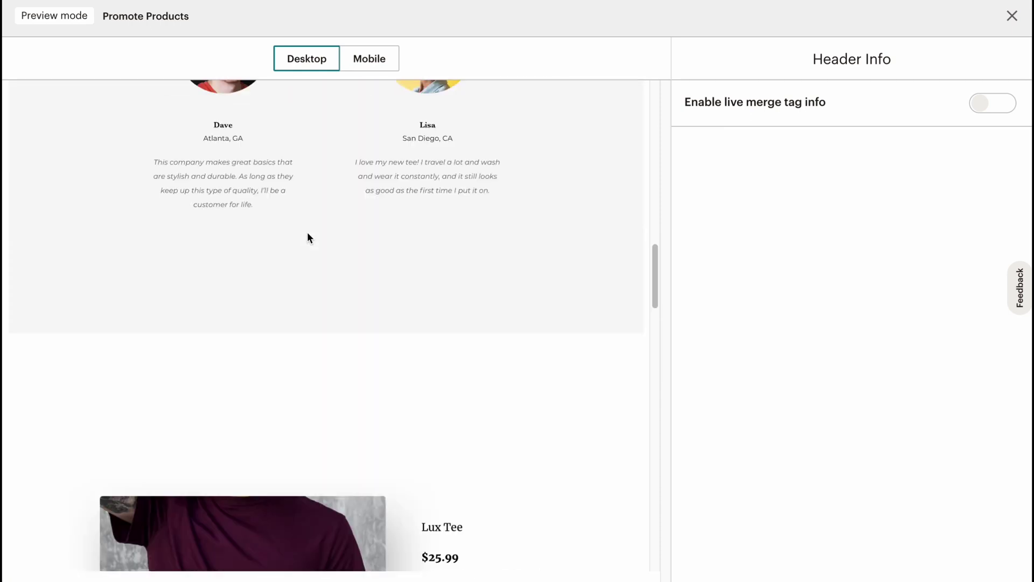
# Accept the template terms and load the Modern Promote Products template into the design editor
pyautogui.click(1012, 15)
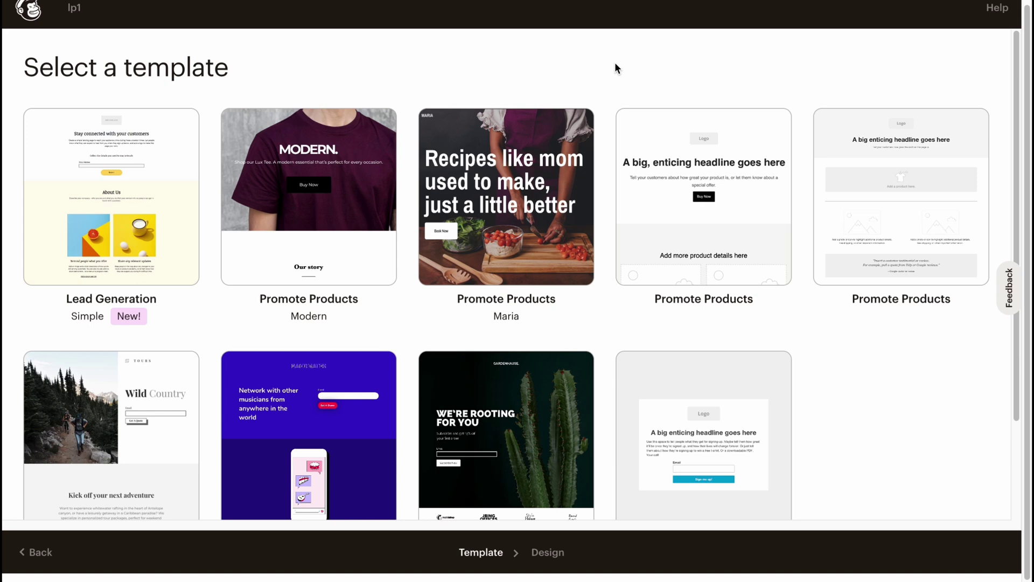
pyautogui.click(341, 208)
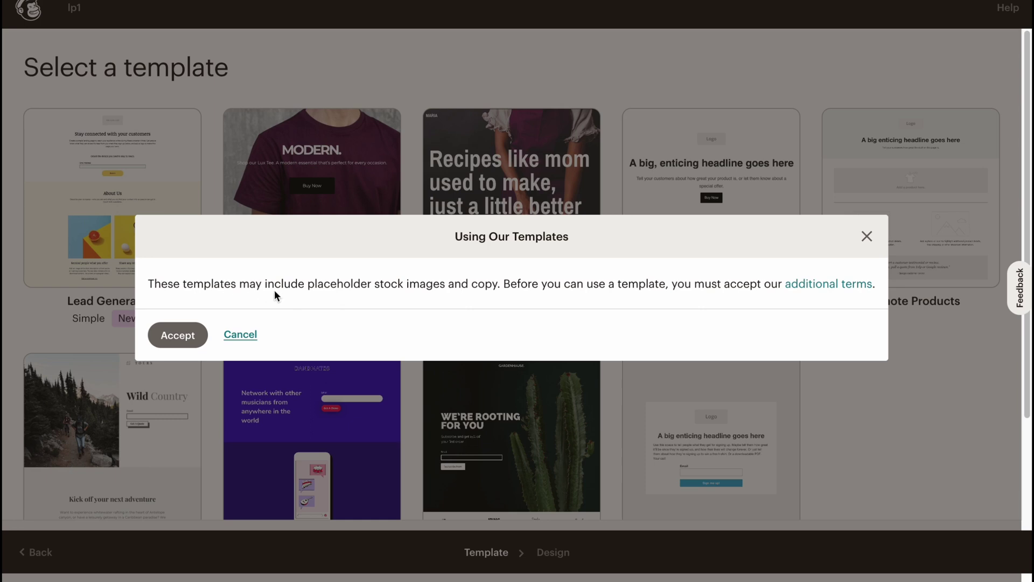
pyautogui.moveTo(432, 284); pyautogui.dragTo(534, 283)
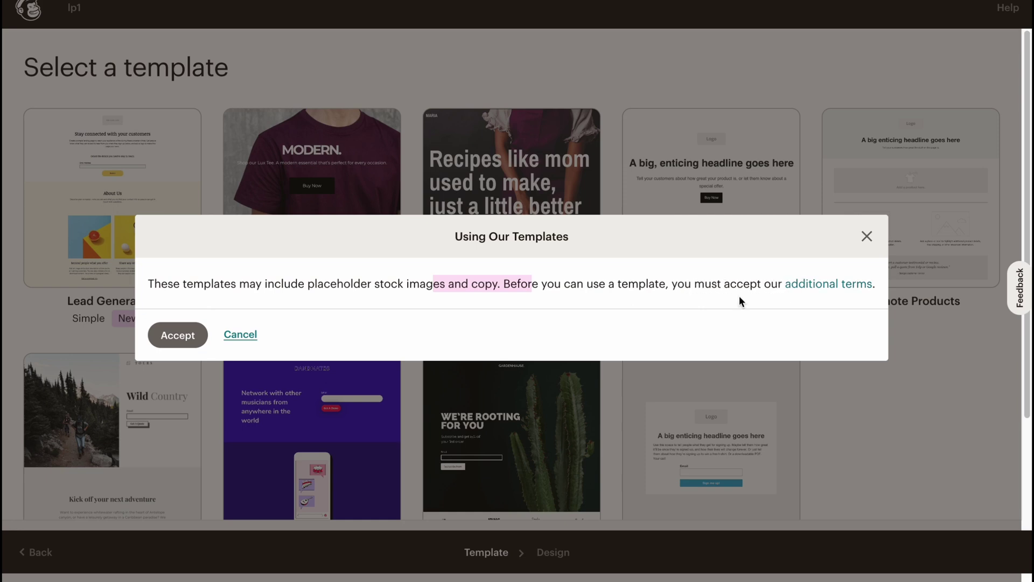
pyautogui.click(178, 336)
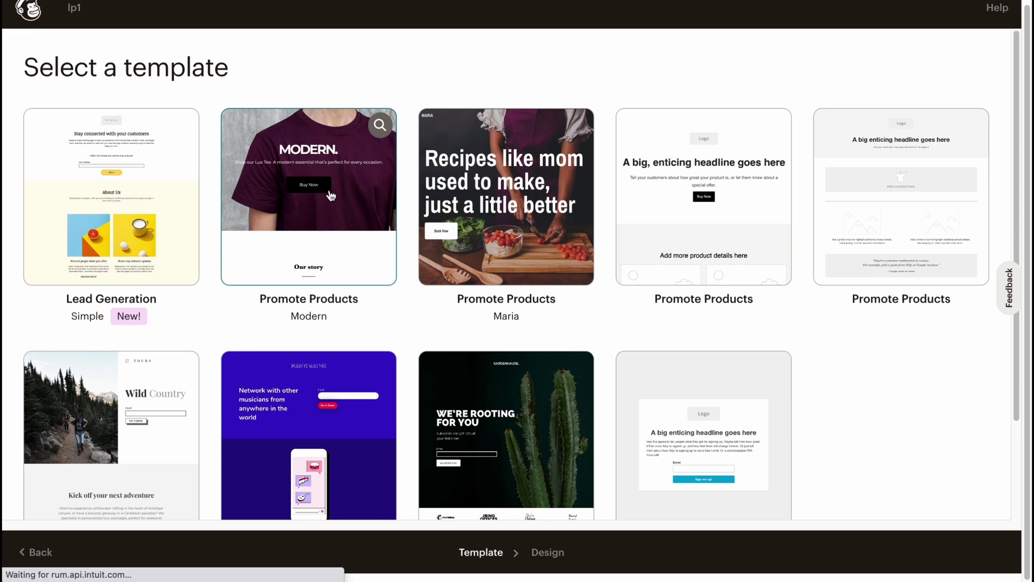
pyautogui.click(334, 219)
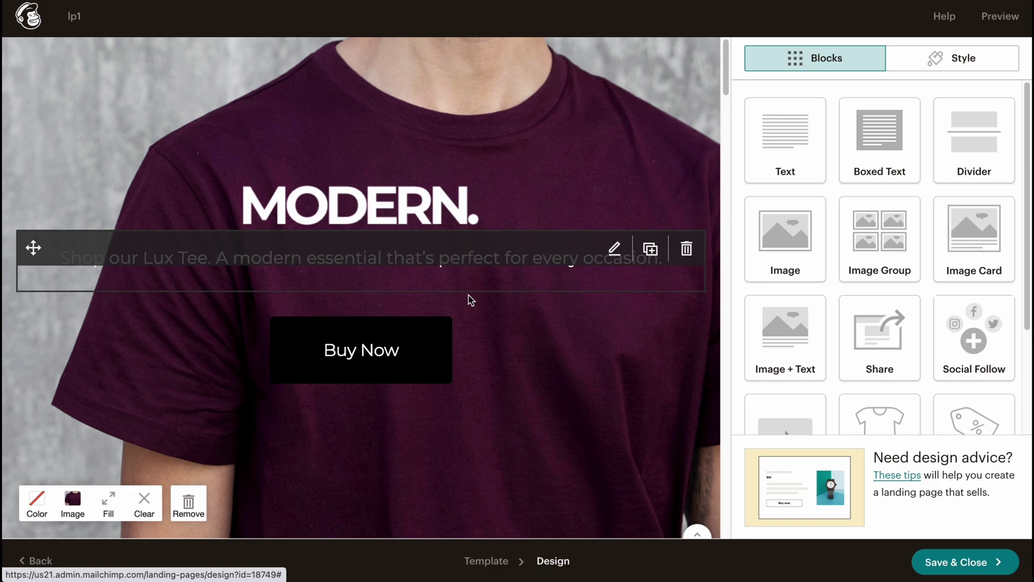
# Delete the purple 'MODERN. Lux Tee' hero section so the page starts at 'Our story'
pyautogui.scroll(-10, 464, 286)
pyautogui.scroll(10, 471, 290)
pyautogui.scroll(-8, 545, 331)
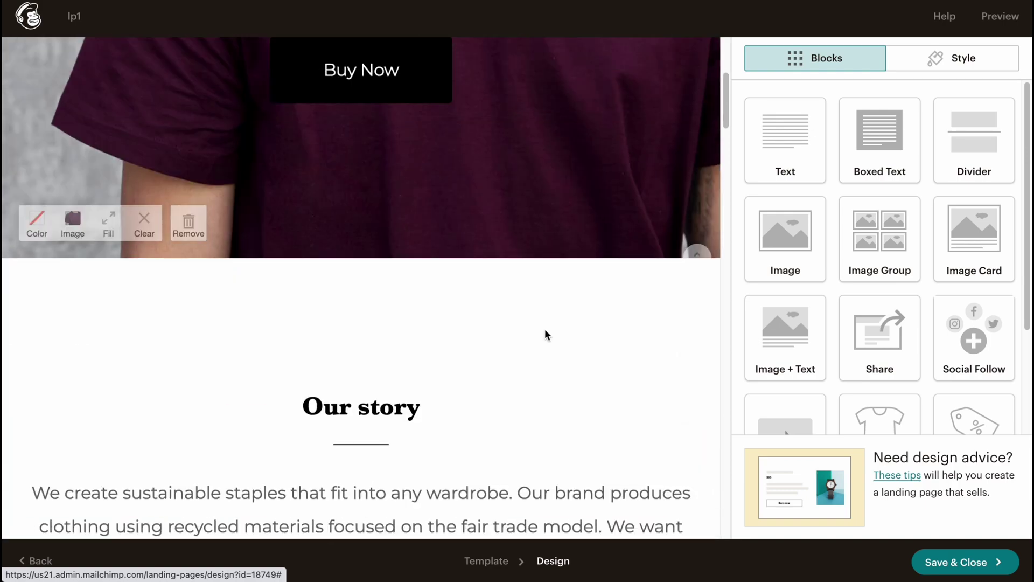
pyautogui.scroll(-6, 542, 332)
pyautogui.scroll(-4, 413, 322)
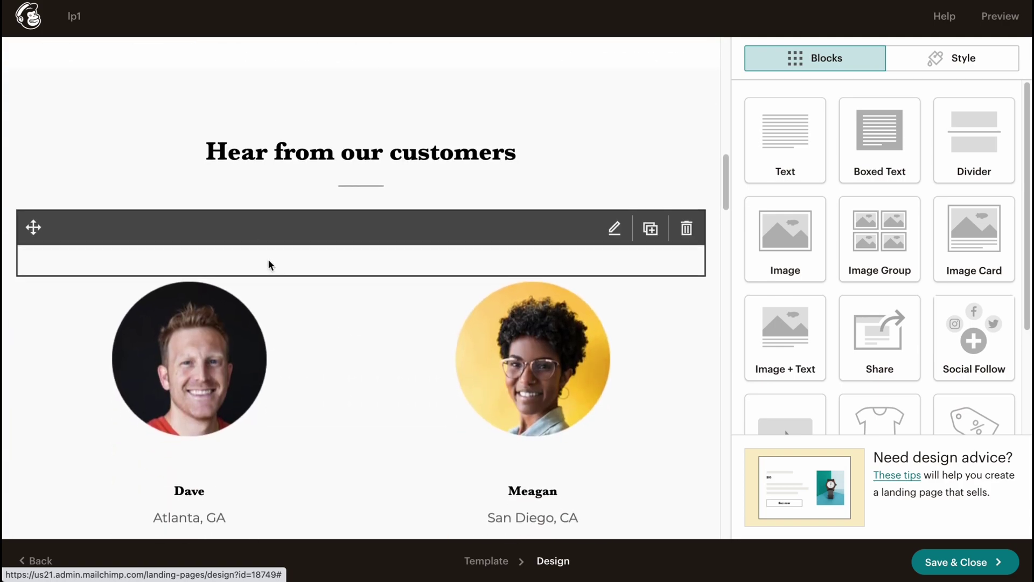
pyautogui.scroll(-12, 318, 292)
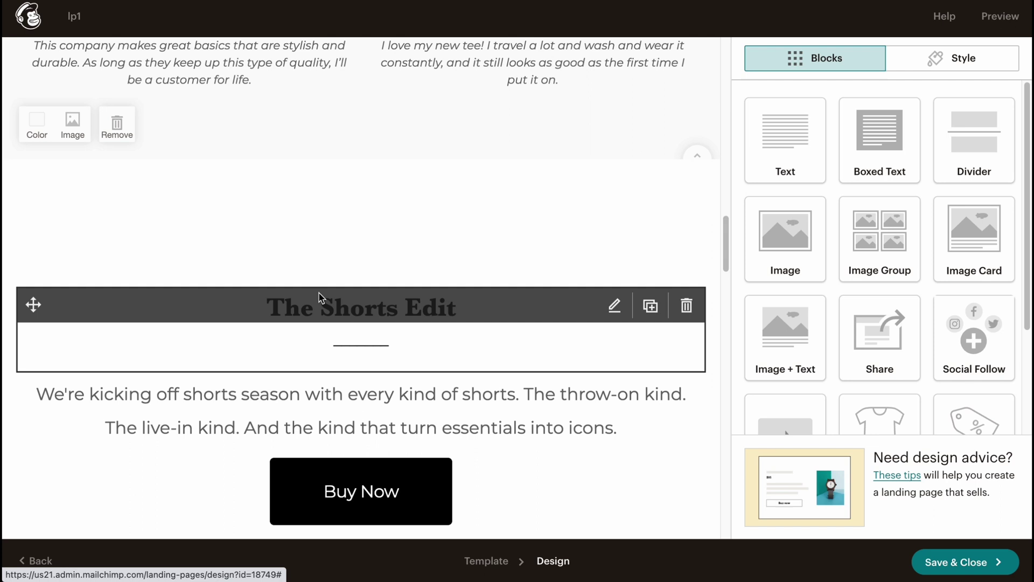
pyautogui.scroll(-2, 319, 293)
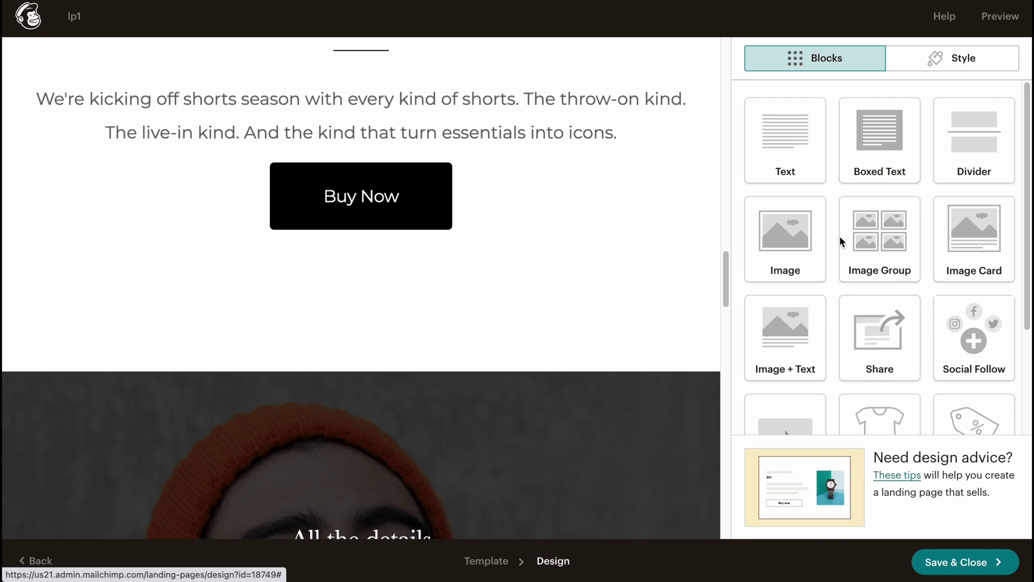
pyautogui.scroll(-1, 839, 183)
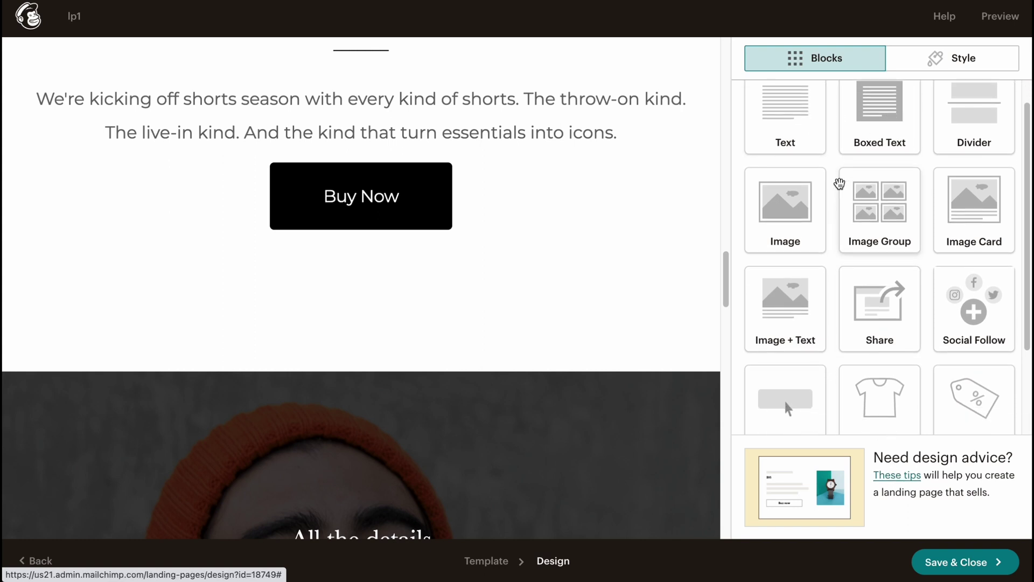
pyautogui.scroll(1, 800, 152)
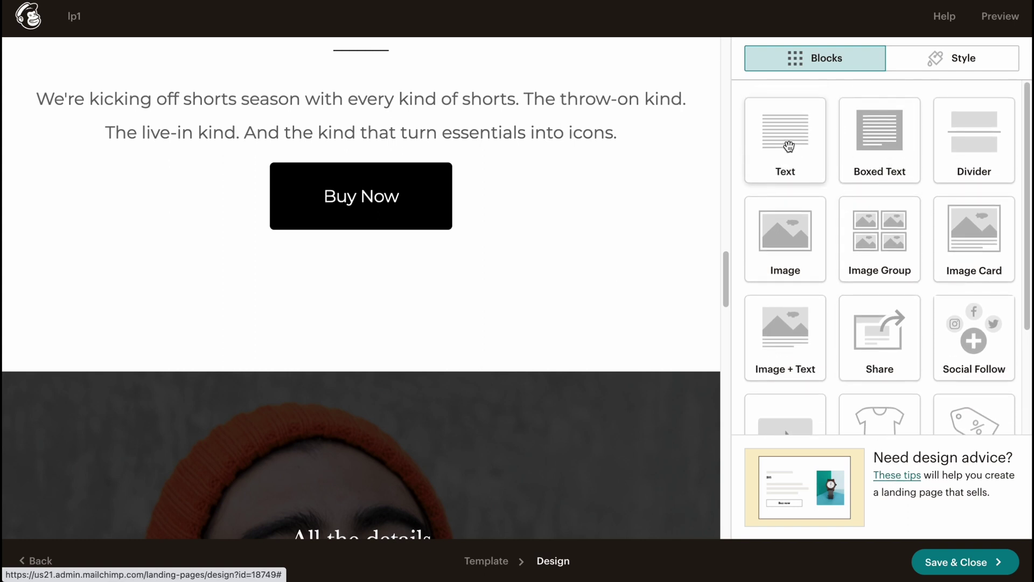
pyautogui.click(789, 145)
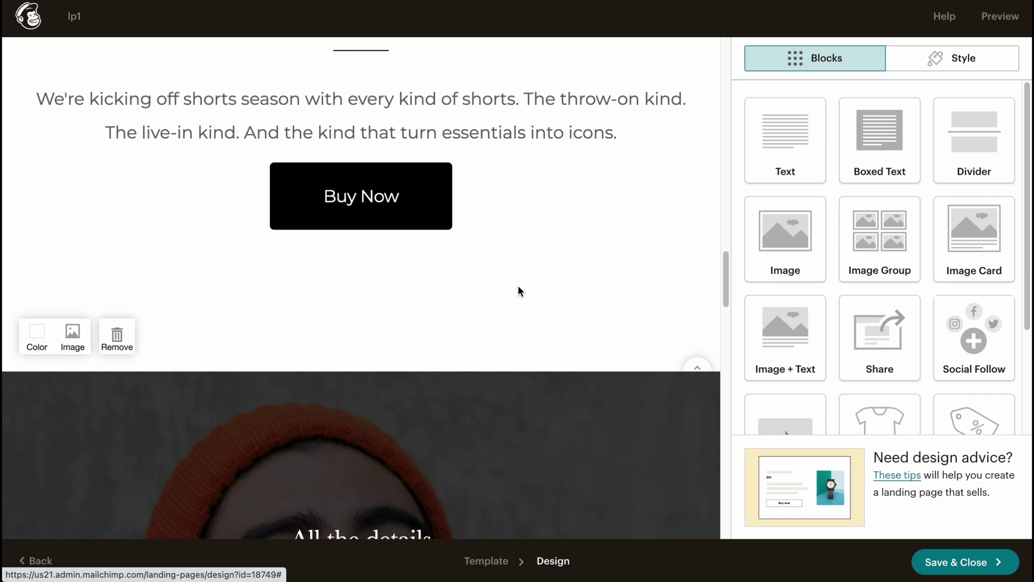
pyautogui.scroll(10, 518, 286)
pyautogui.scroll(-2, 518, 291)
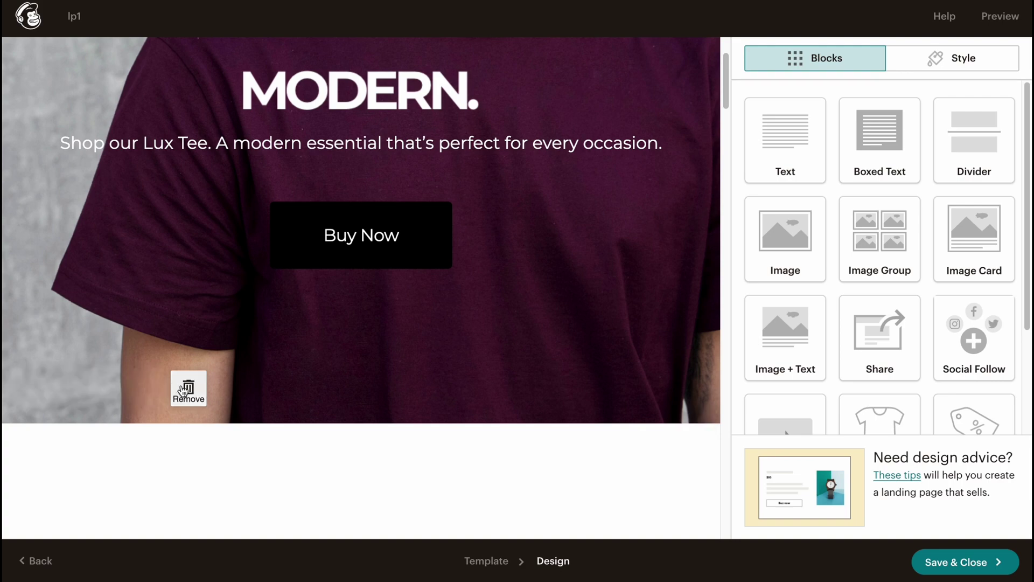
pyautogui.press('Delete')
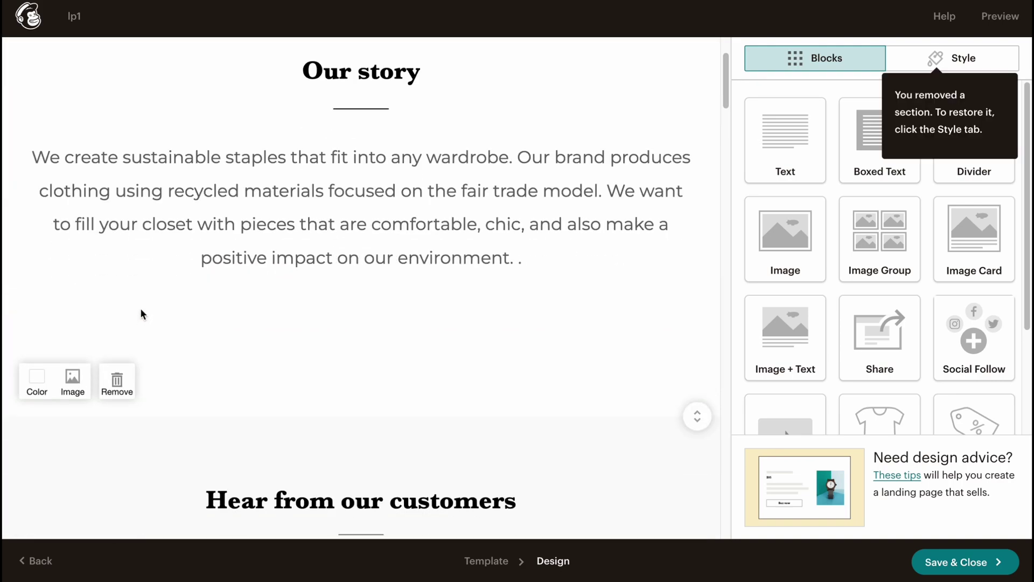
pyautogui.scroll(2, 270, 324)
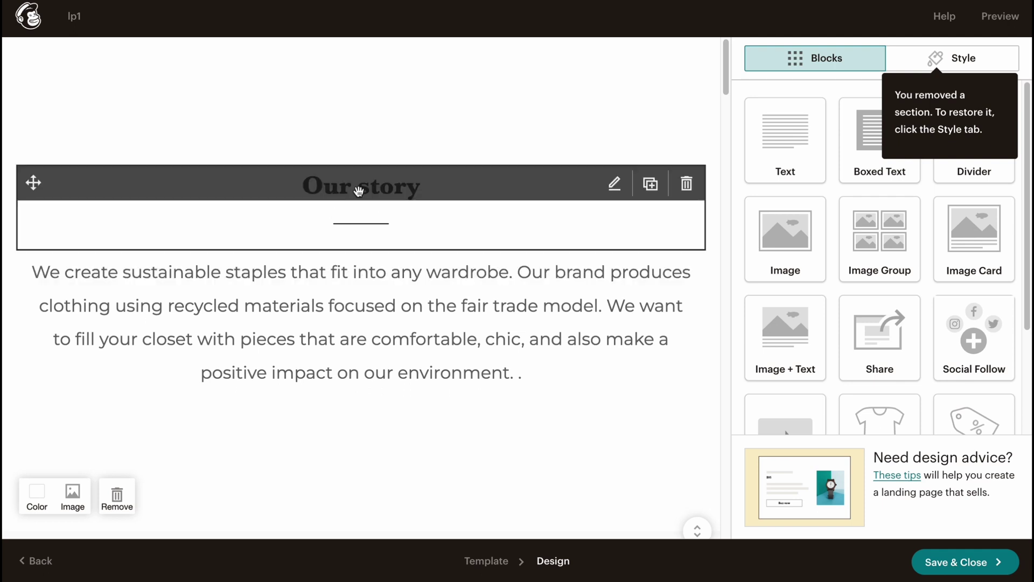
# Retype the 'Our story' heading as 'Thanks for sub' in bold italic
pyautogui.click(349, 195)
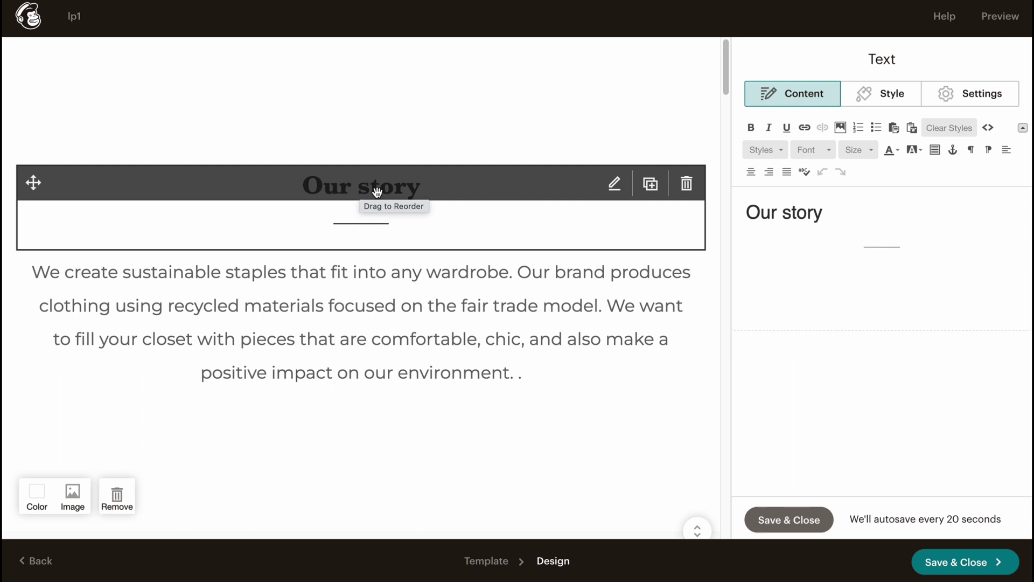
pyautogui.moveTo(847, 212); pyautogui.dragTo(694, 204)
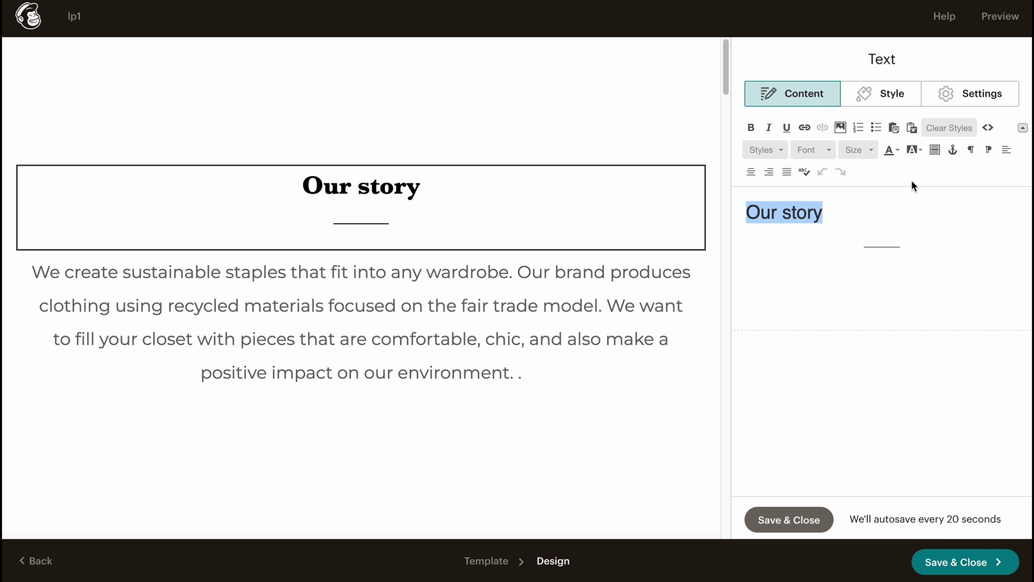
pyautogui.write('Thanks ')
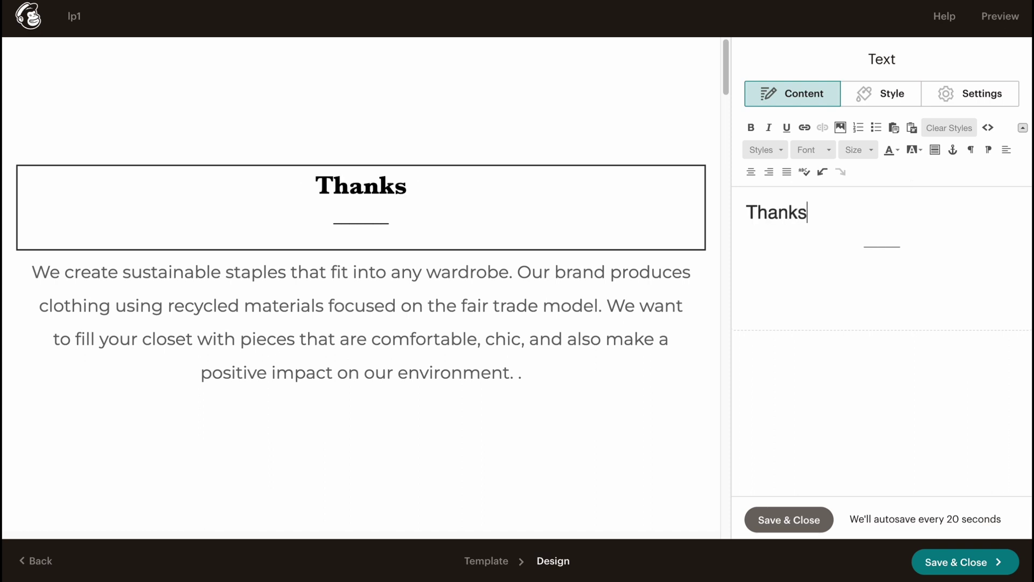
pyautogui.write('for sub')
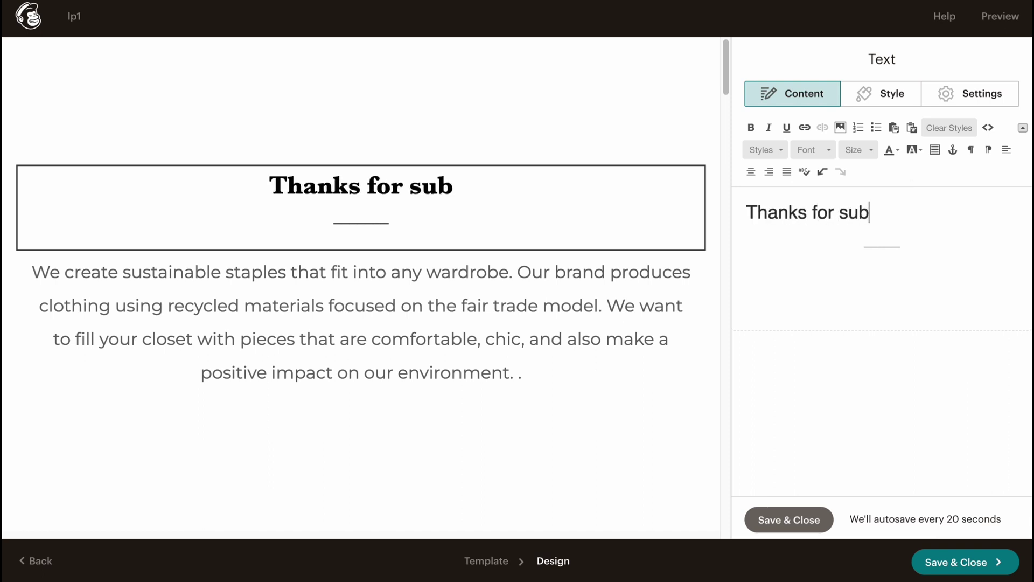
pyautogui.moveTo(875, 213); pyautogui.dragTo(725, 150)
pyautogui.click(749, 130)
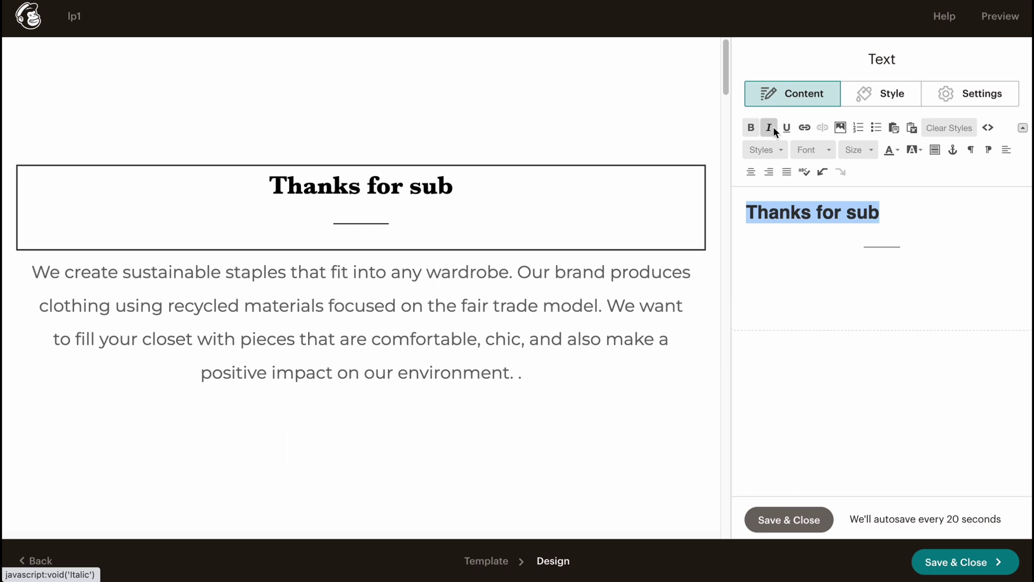
pyautogui.click(771, 127)
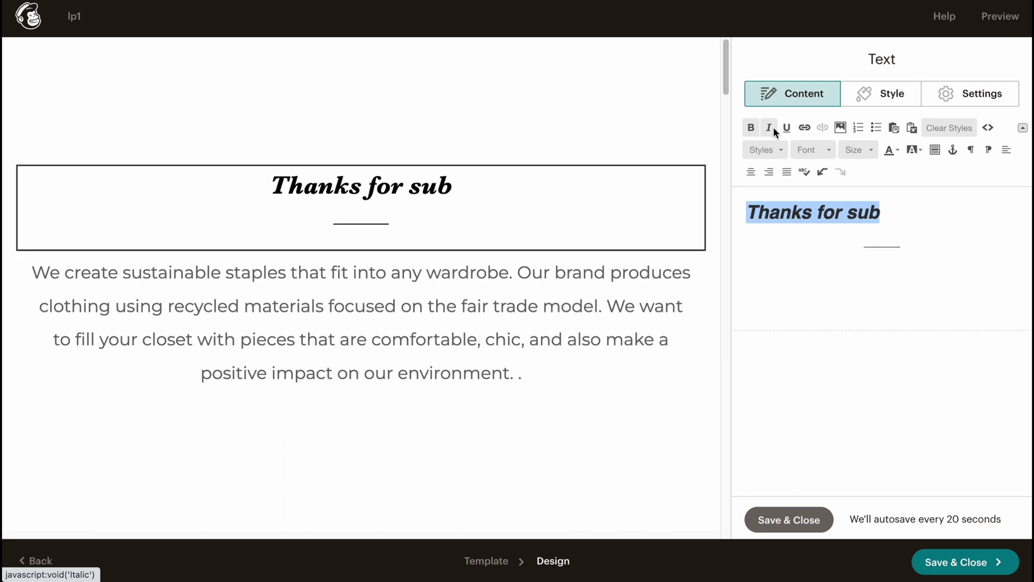
# Set the heading to size 50 and orange text colour
pyautogui.click(865, 152)
pyautogui.click(876, 271)
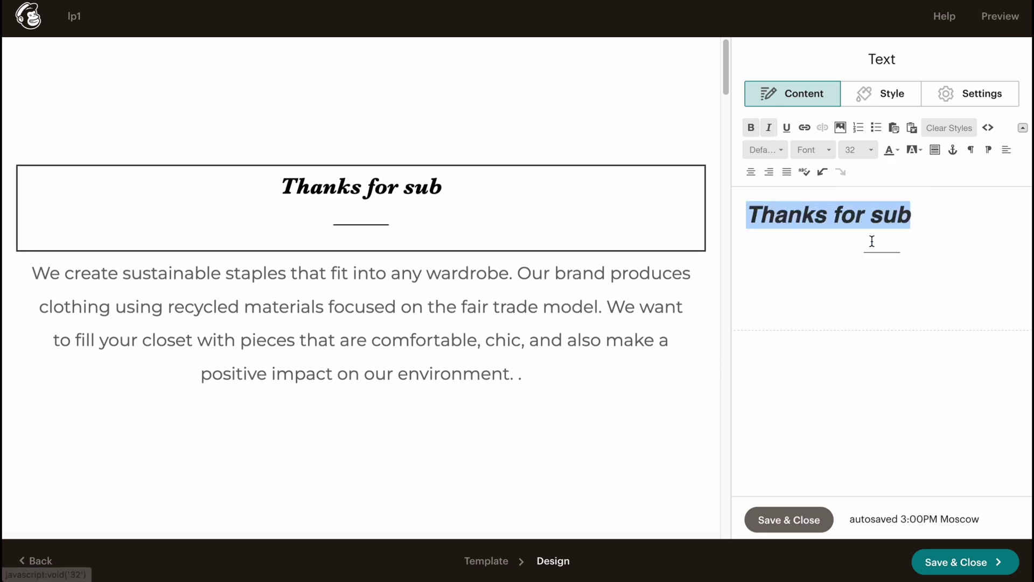
pyautogui.click(859, 150)
pyautogui.scroll(-9, 864, 232)
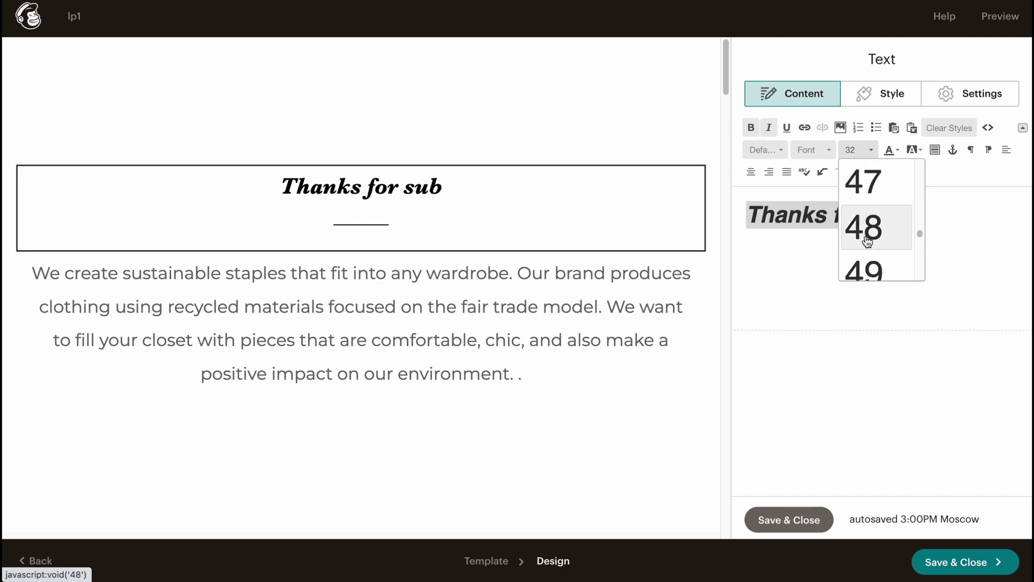
pyautogui.click(880, 178)
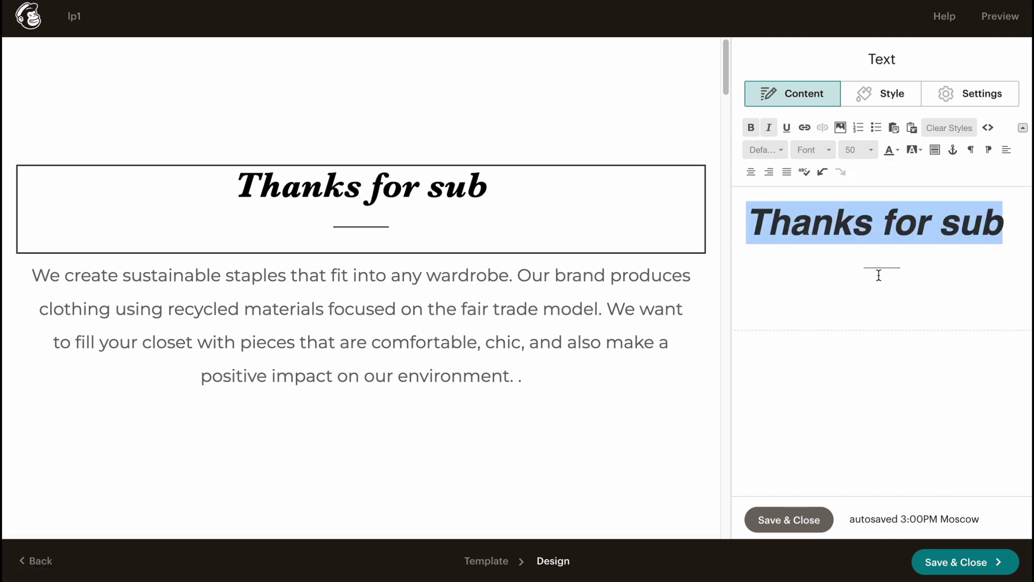
pyautogui.click(887, 101)
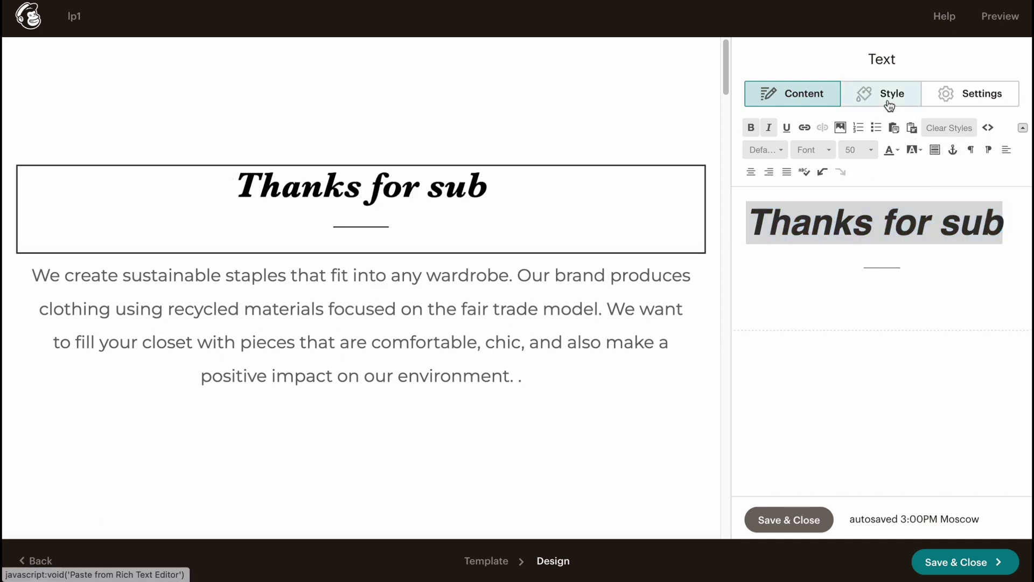
pyautogui.click(799, 100)
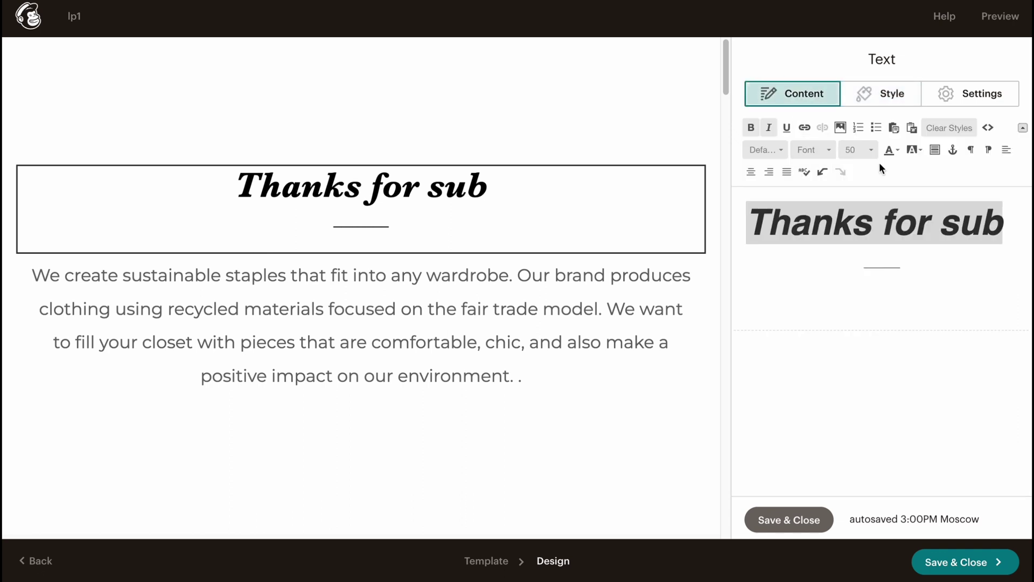
pyautogui.click(897, 151)
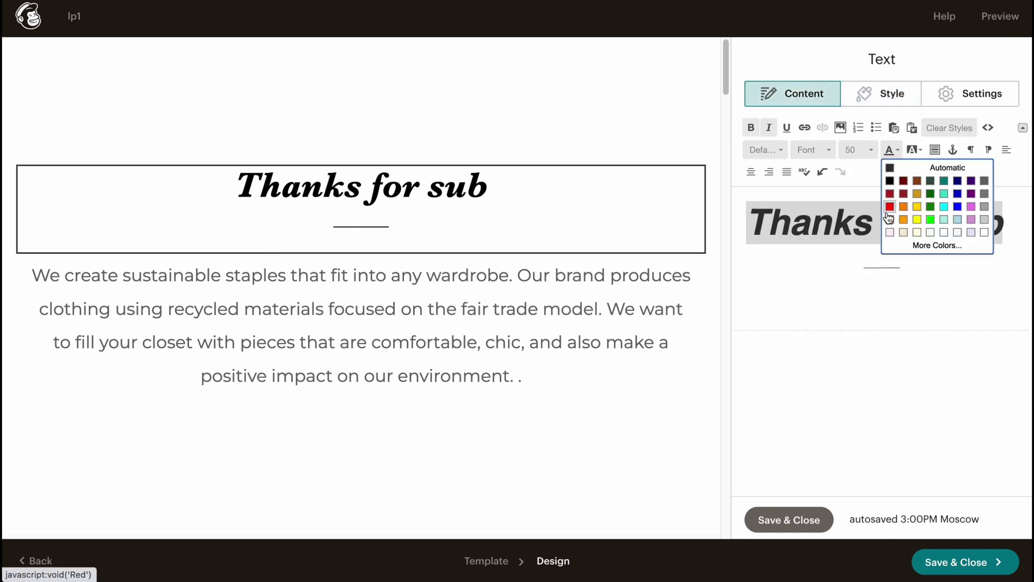
pyautogui.click(919, 221)
pyautogui.click(896, 150)
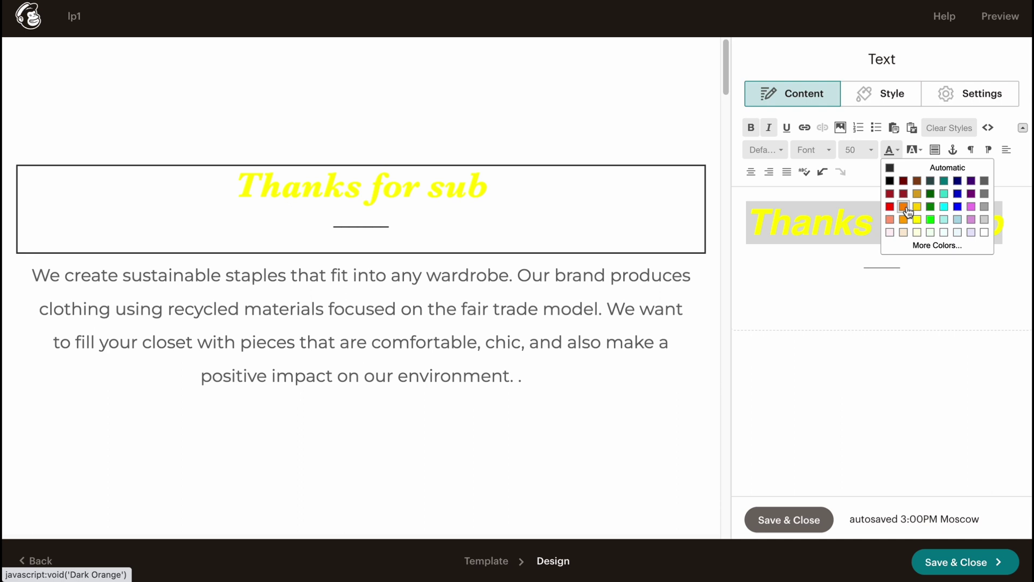
pyautogui.click(904, 220)
# Replace the story paragraph text with 'Welcome on this channel'
pyautogui.moveTo(516, 283)
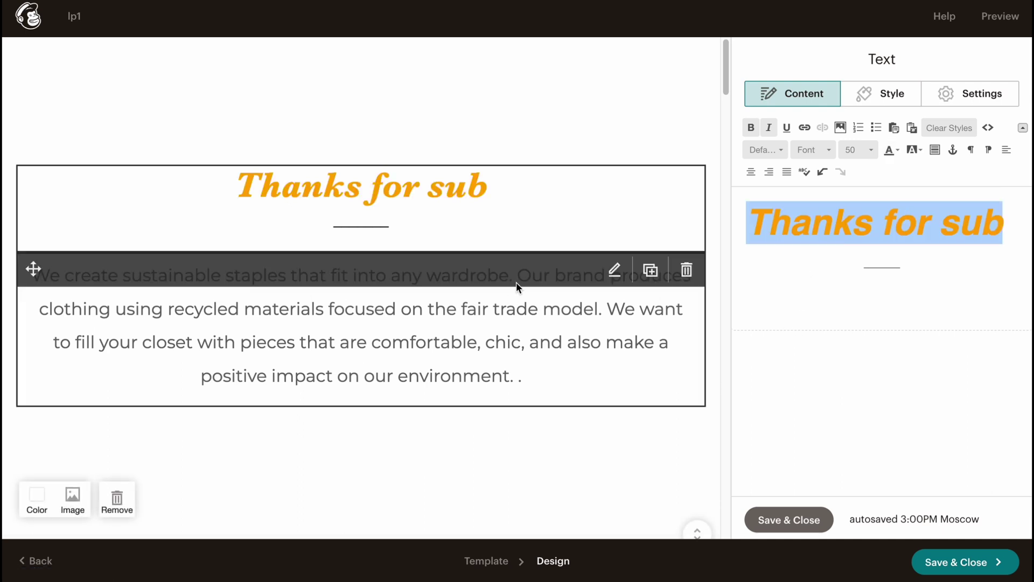
pyautogui.click(513, 324)
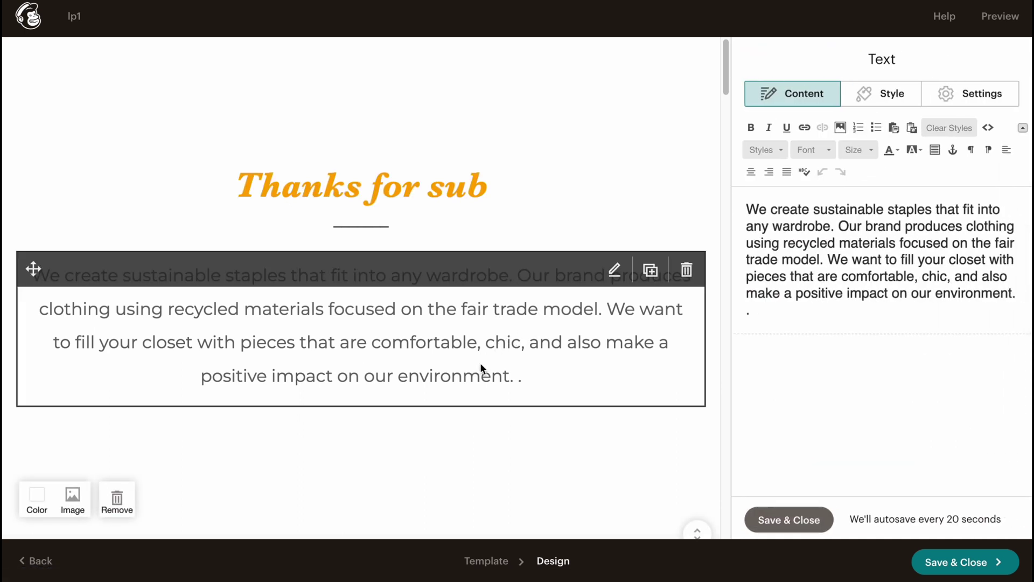
pyautogui.moveTo(746, 209); pyautogui.dragTo(964, 313)
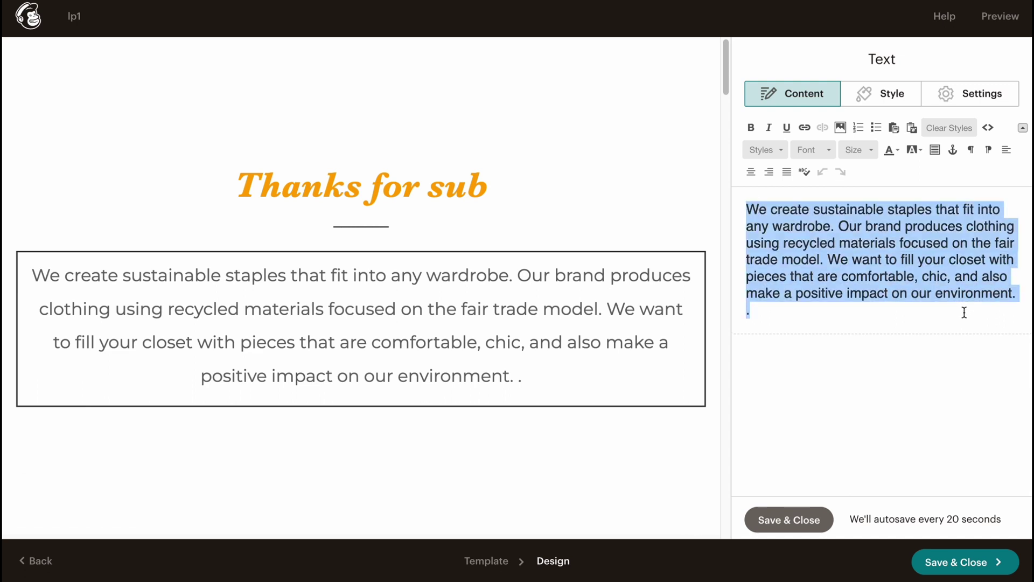
pyautogui.write('Weloc')
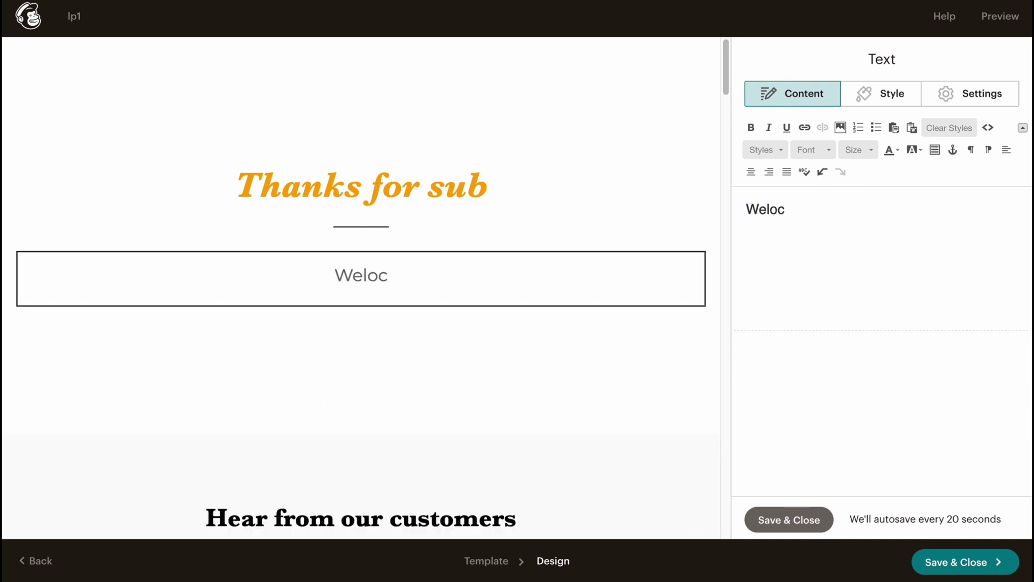
pyautogui.press('BackSpace')
pyautogui.press('BackSpace')
pyautogui.write('come o')
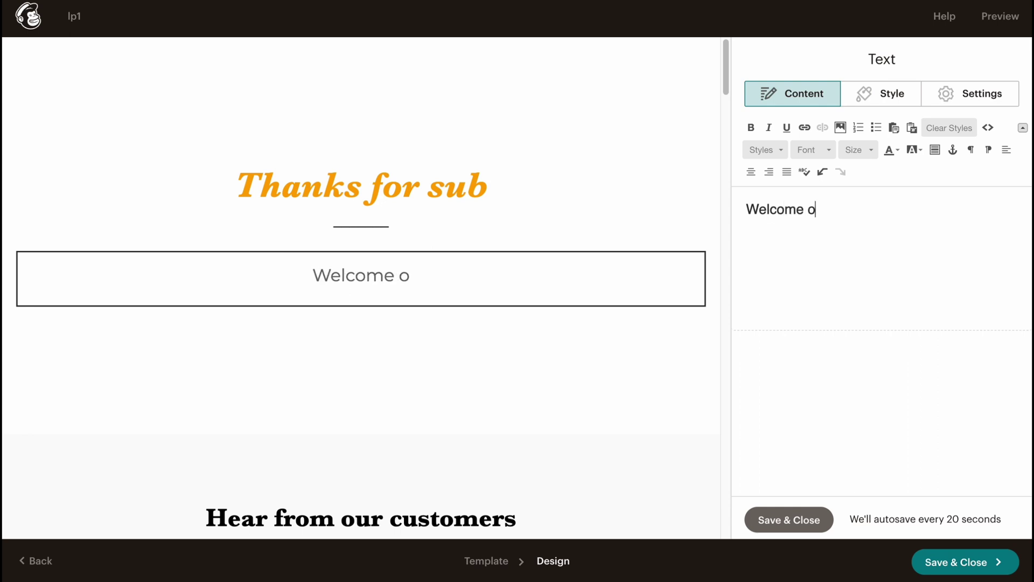
pyautogui.write('n this c')
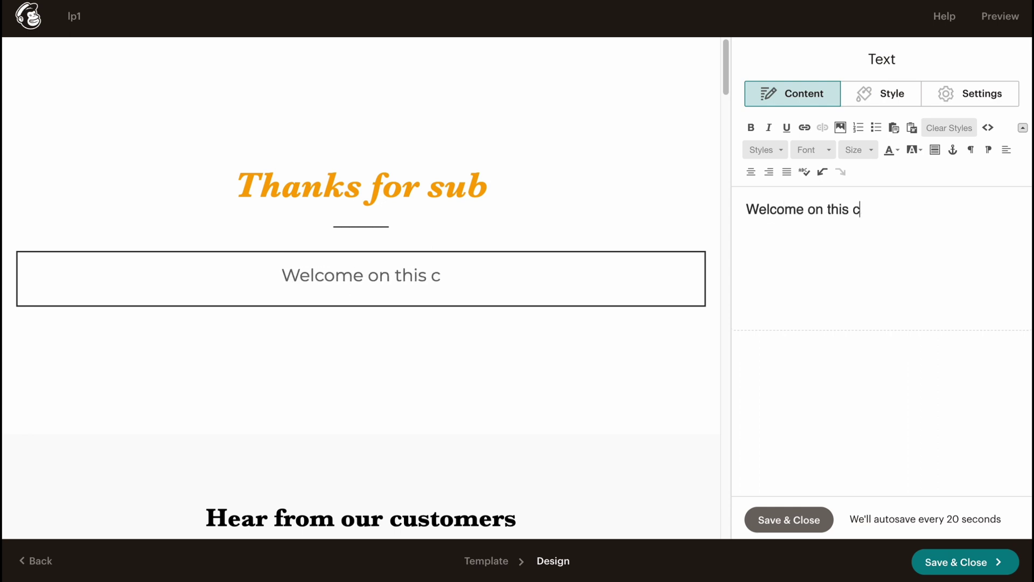
pyautogui.write('hannel')
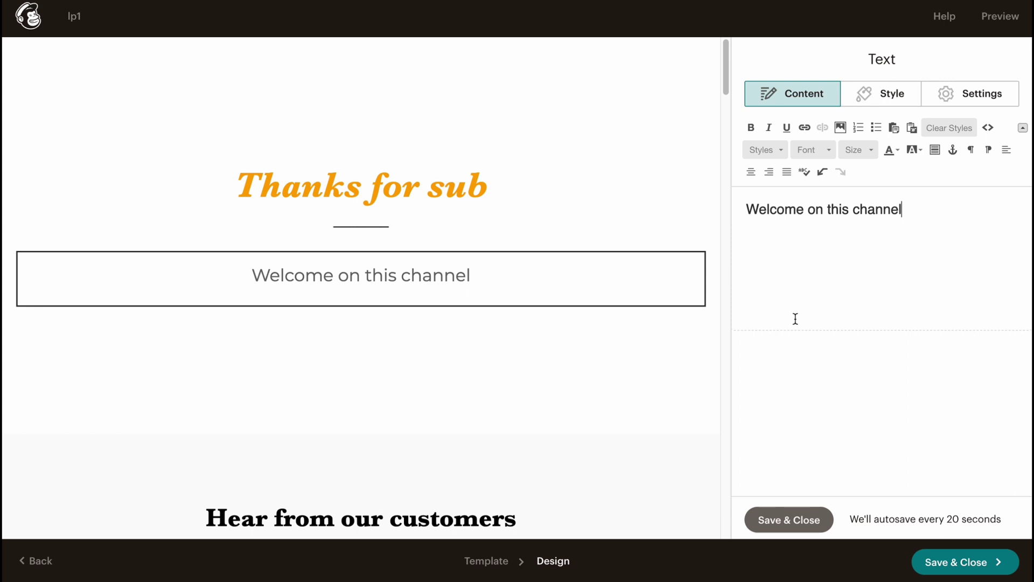
# Make the 'Welcome on this channel' line bold and medium blue
pyautogui.moveTo(915, 218); pyautogui.dragTo(601, 213)
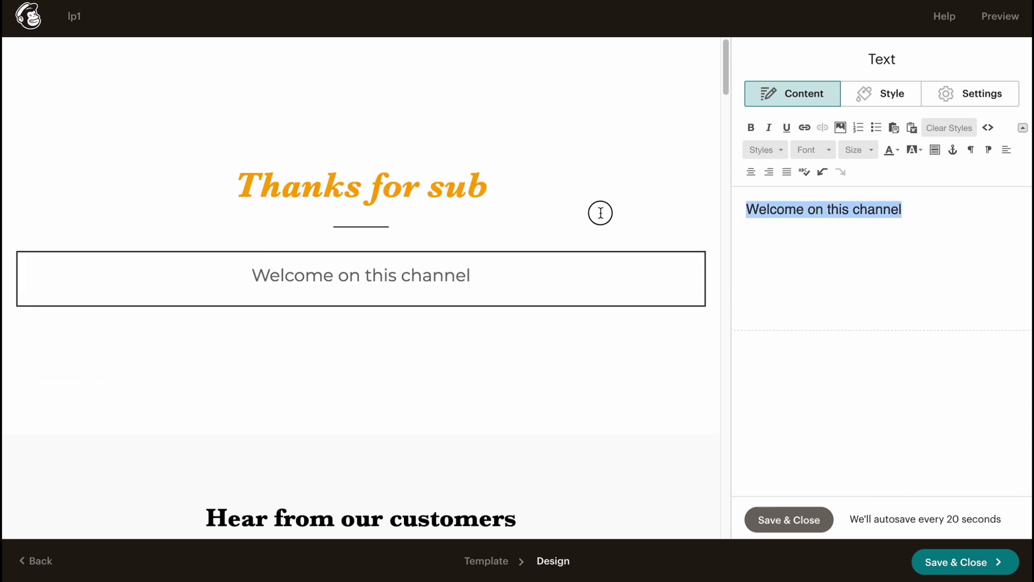
pyautogui.click(751, 128)
pyautogui.click(897, 151)
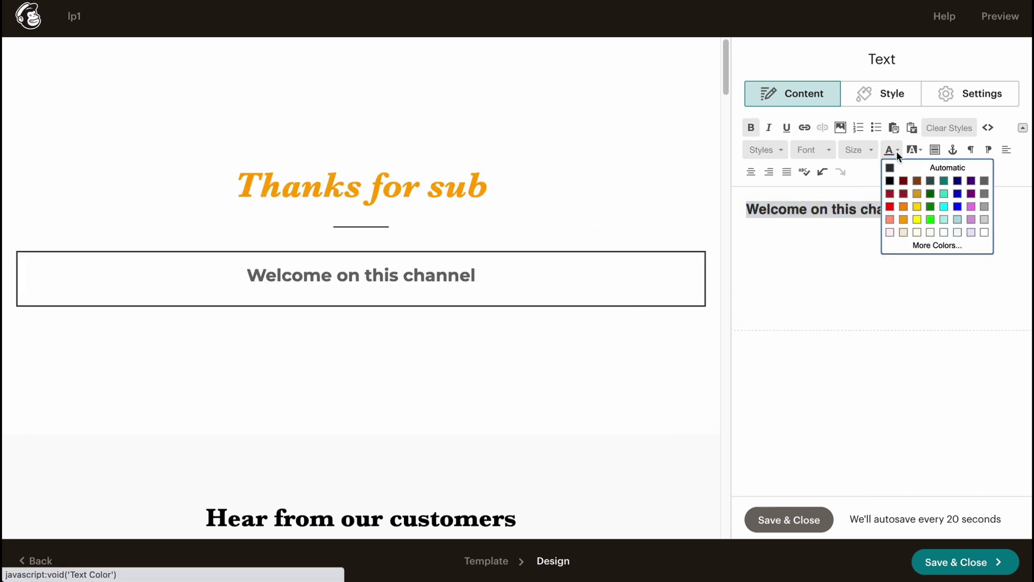
pyautogui.click(954, 194)
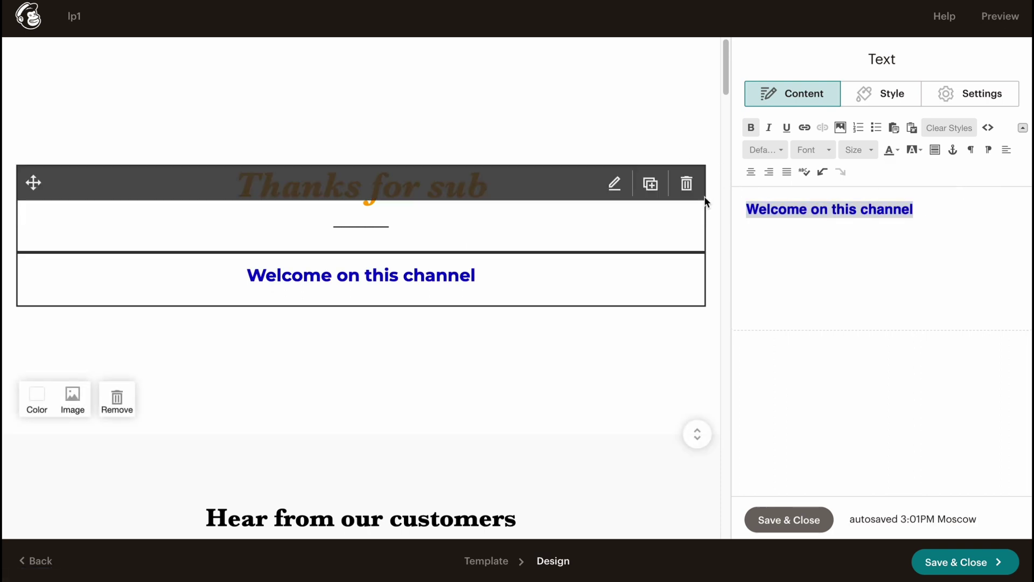
pyautogui.click(791, 291)
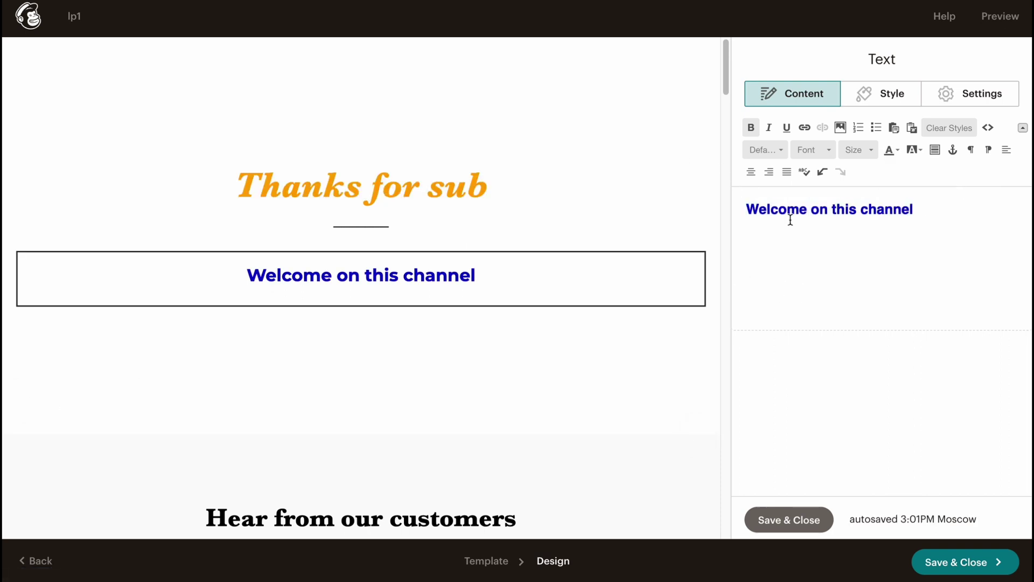
pyautogui.click(687, 170)
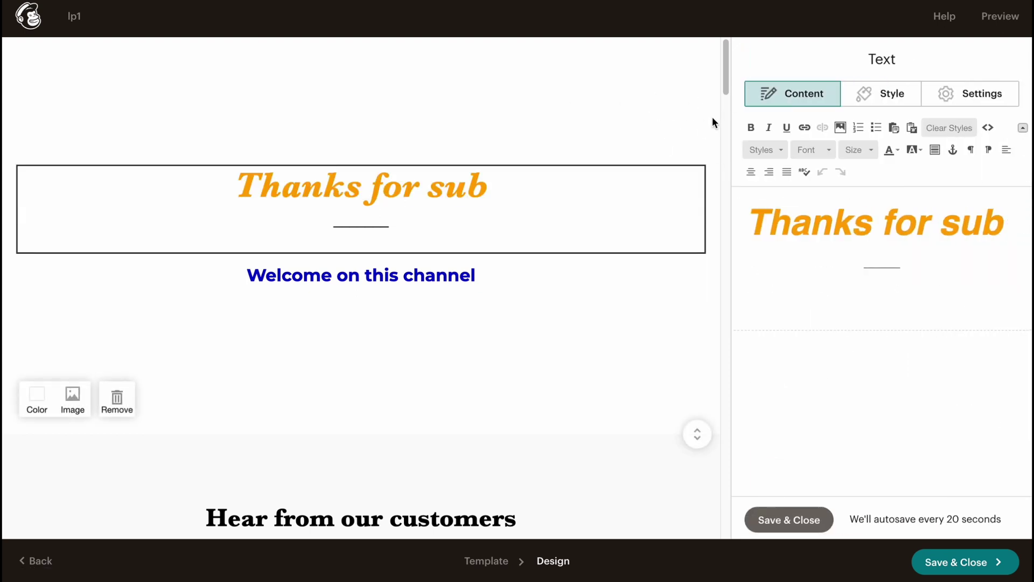
# Insert the black T-shirt image from Content studio as the 'Thanks for sub' section background
pyautogui.click(866, 93)
pyautogui.click(785, 97)
pyautogui.click(73, 396)
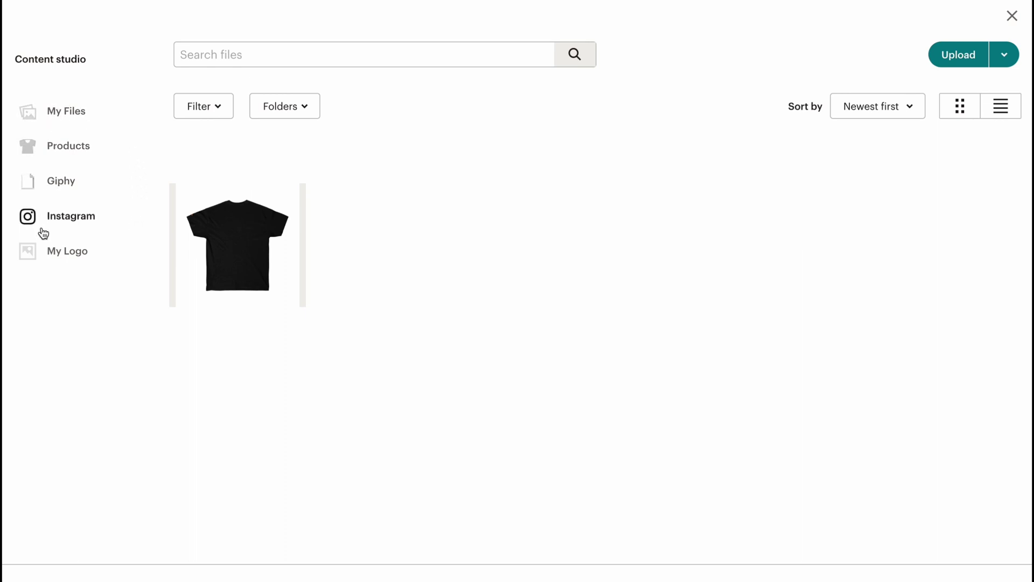
pyautogui.click(244, 254)
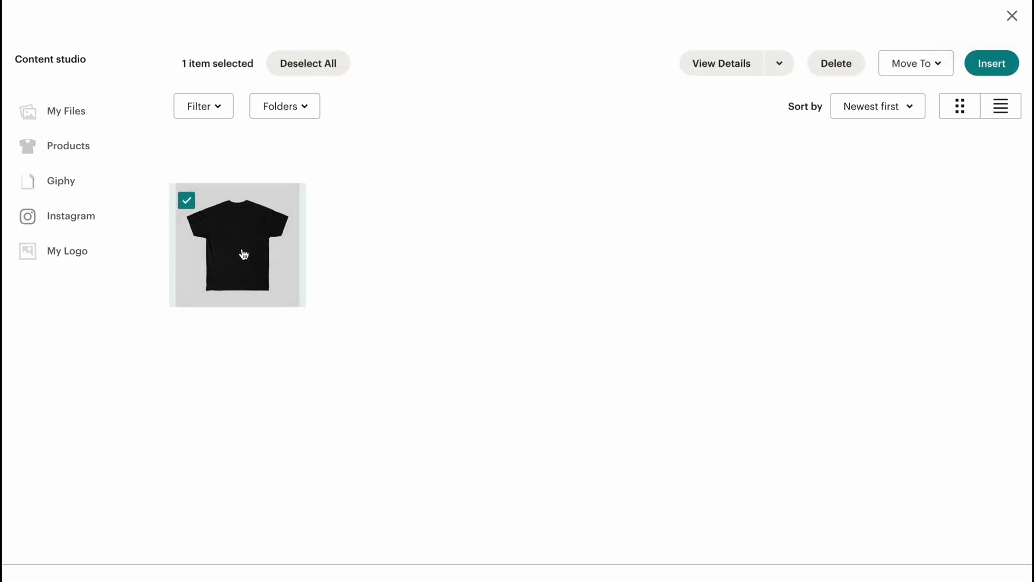
pyautogui.click(1000, 63)
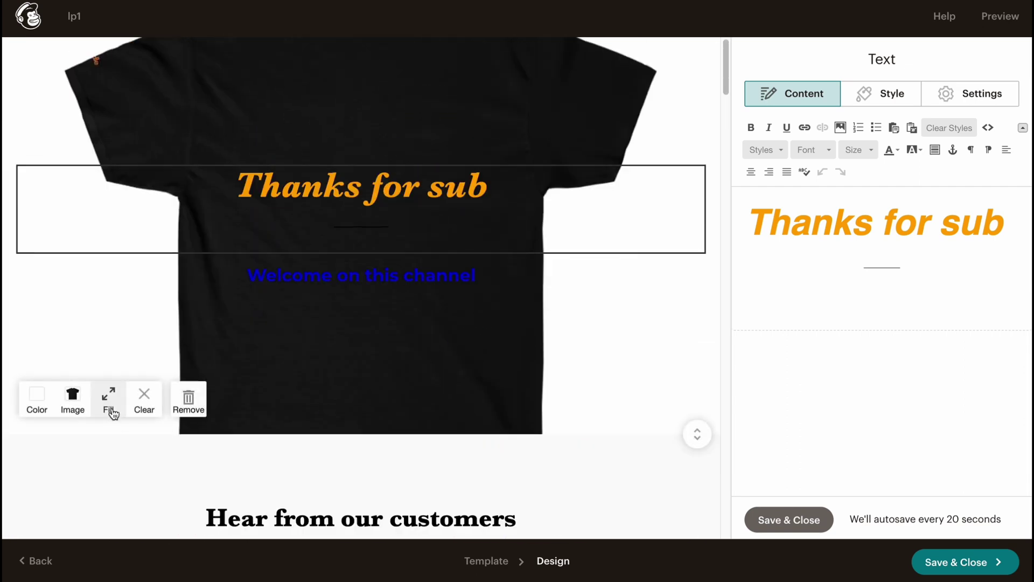
# Set the hero section's background colour to bright red #f70000
pyautogui.click(42, 403)
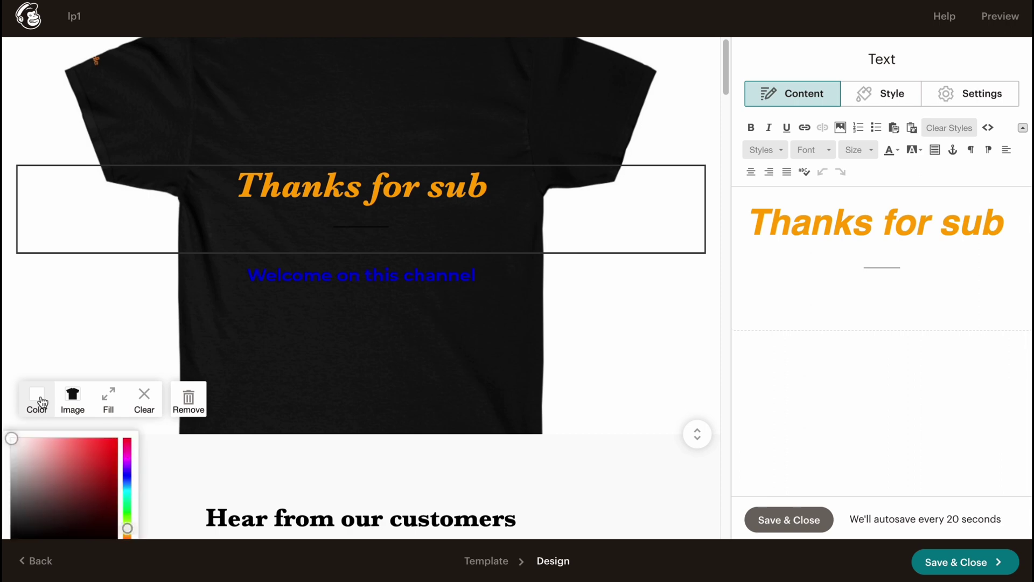
pyautogui.moveTo(106, 328)
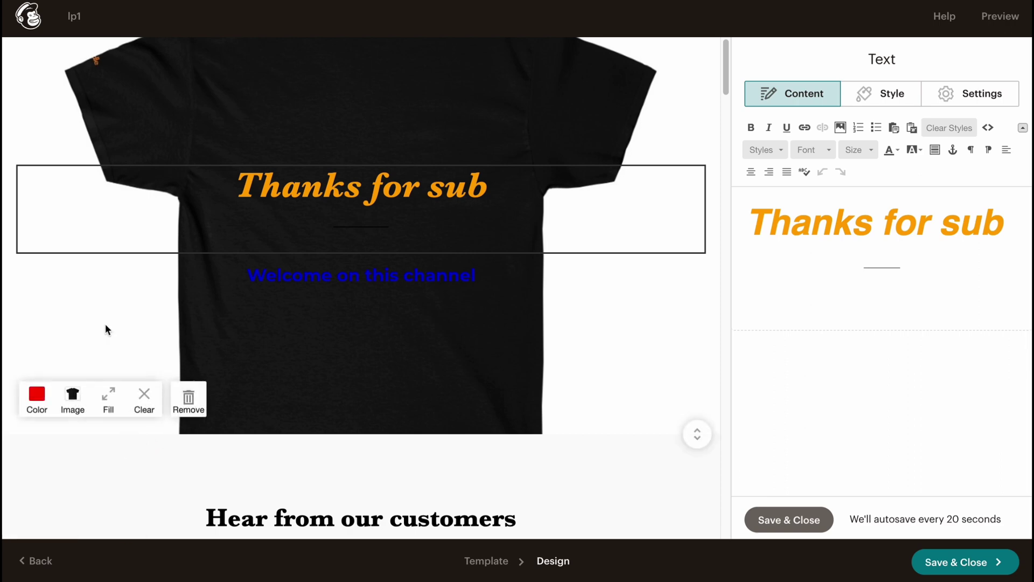
pyautogui.click(37, 398)
pyautogui.moveTo(80, 483); pyautogui.dragTo(126, 443)
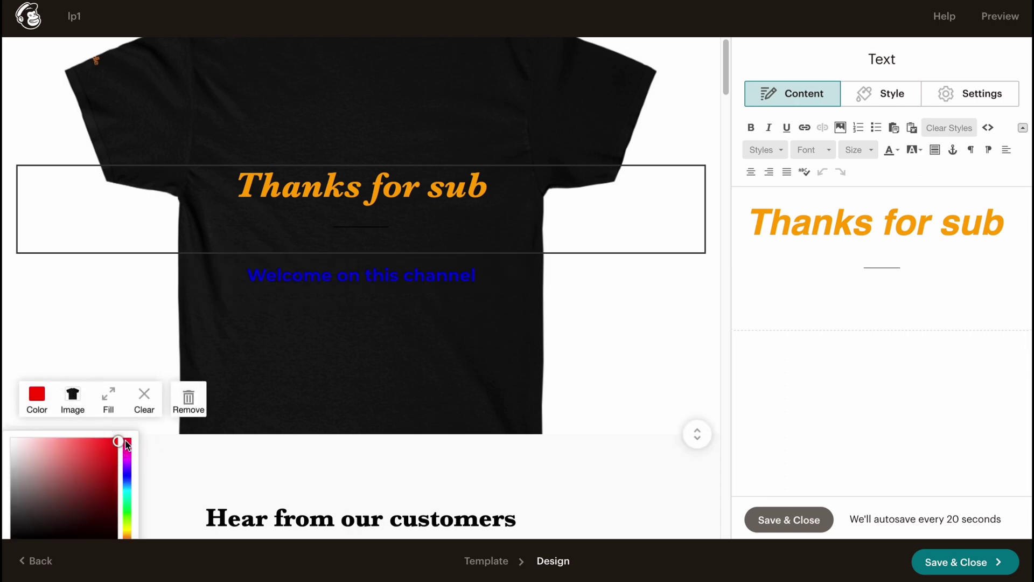
# Try to reposition the 'Hear from our customers' heading block
pyautogui.scroll(-2, 459, 394)
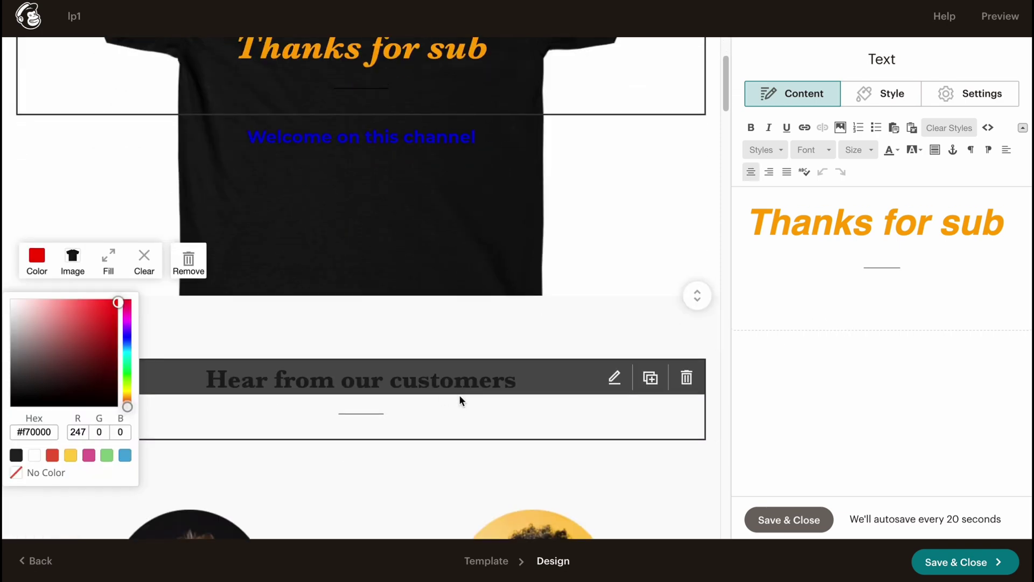
pyautogui.scroll(1, 466, 409)
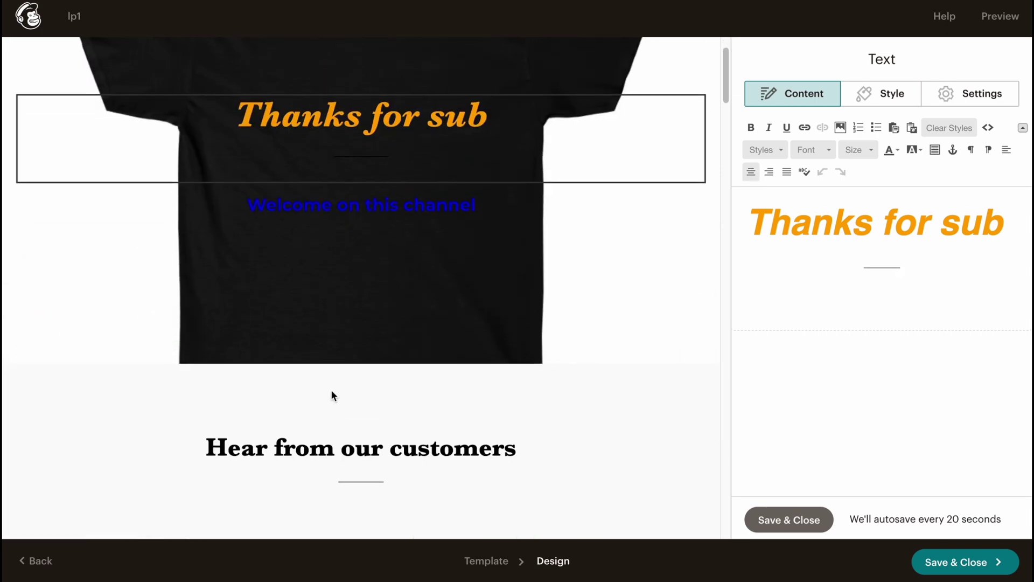
pyautogui.scroll(-2, 368, 228)
pyautogui.moveTo(204, 116)
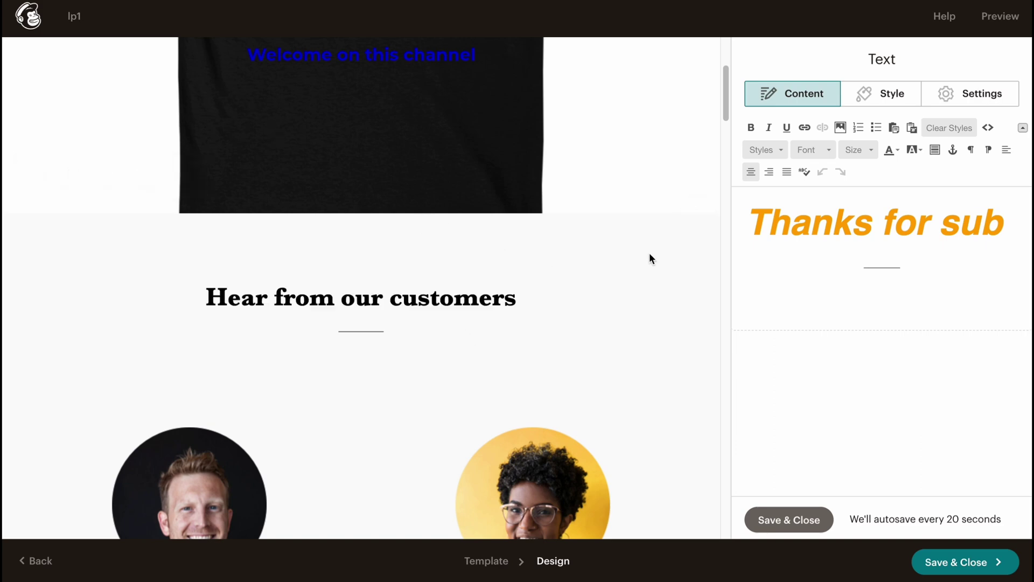
pyautogui.moveTo(445, 283); pyautogui.dragTo(501, 287)
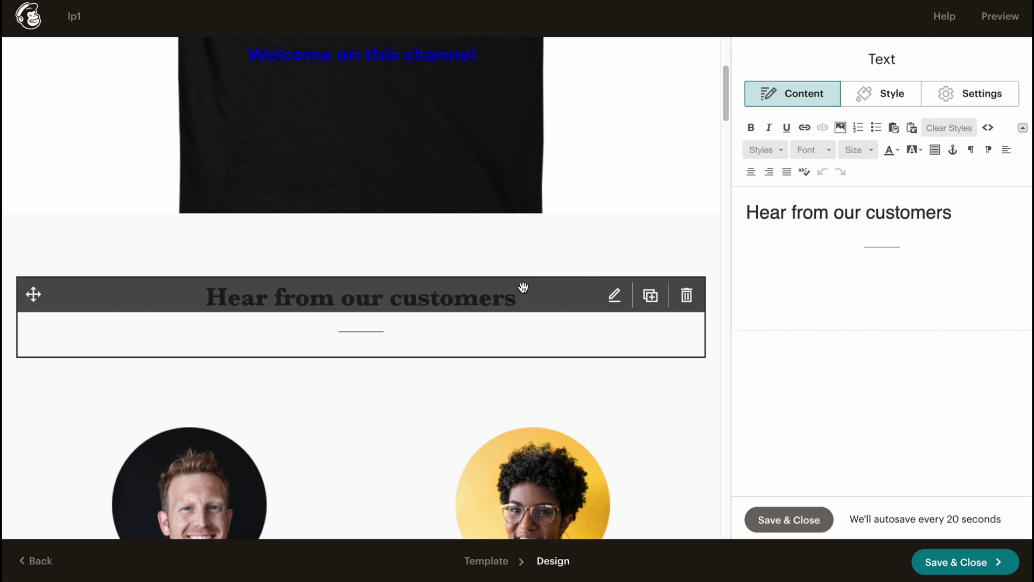
pyautogui.scroll(-8, 727, 300)
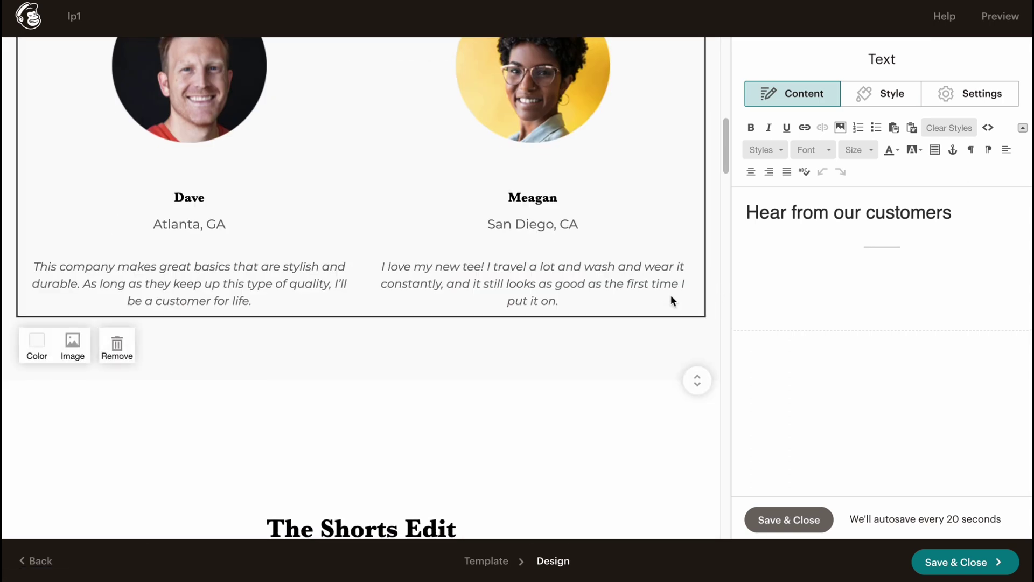
pyautogui.scroll(12, 672, 300)
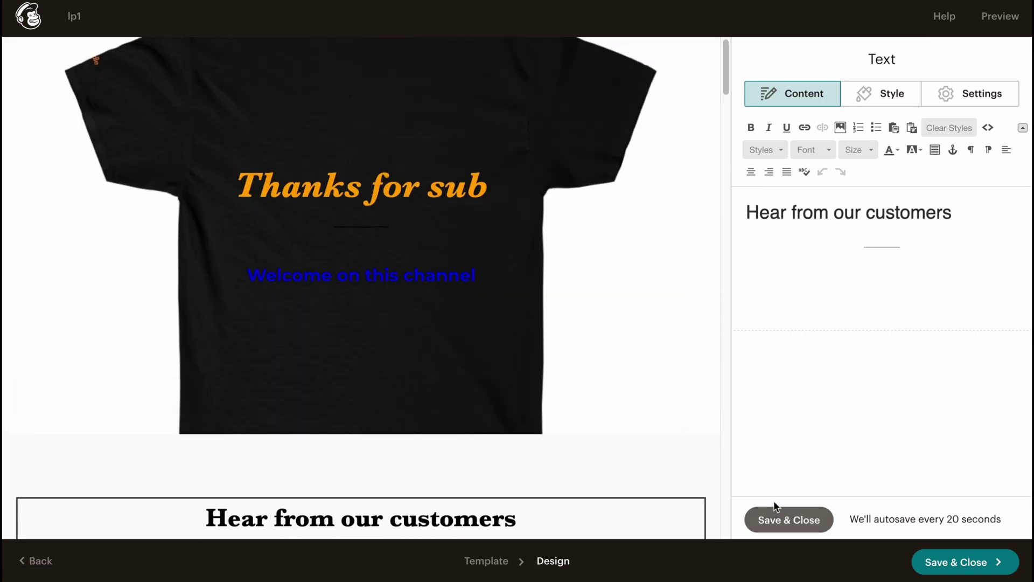
# Finish the heading edit and drag an Image block onto the page below the hero
pyautogui.click(777, 519)
pyautogui.scroll(-2, 668, 386)
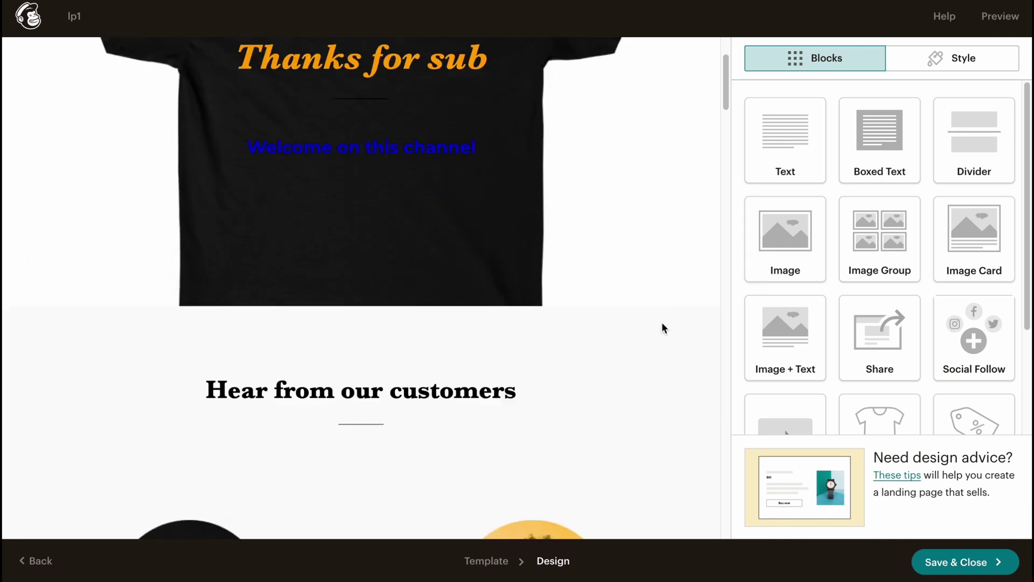
pyautogui.scroll(-2, 664, 329)
pyautogui.moveTo(785, 237); pyautogui.dragTo(426, 276)
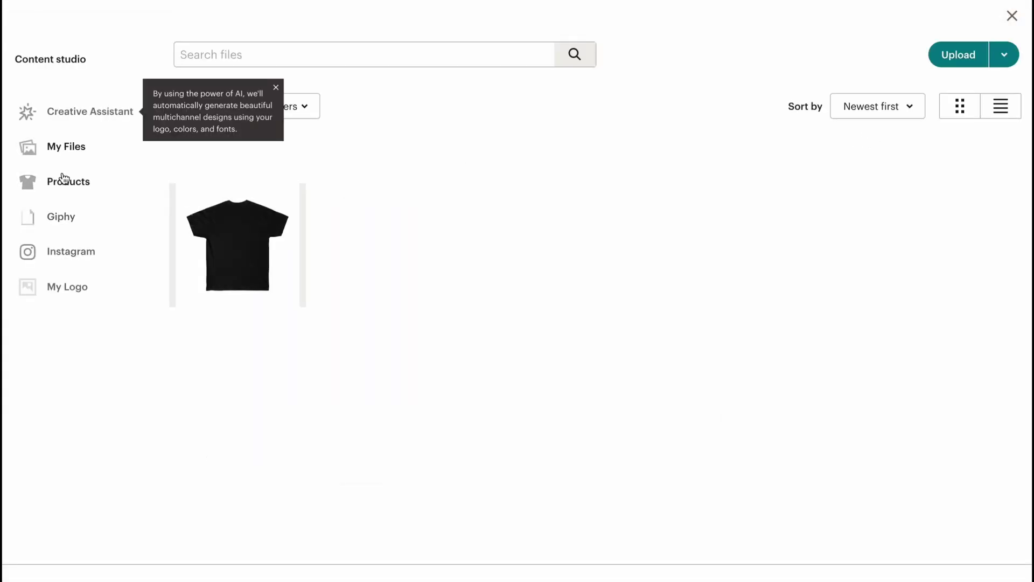
# Choose the waving bear 'Have a good day!' GIF from Giphy for the image block
pyautogui.click(91, 112)
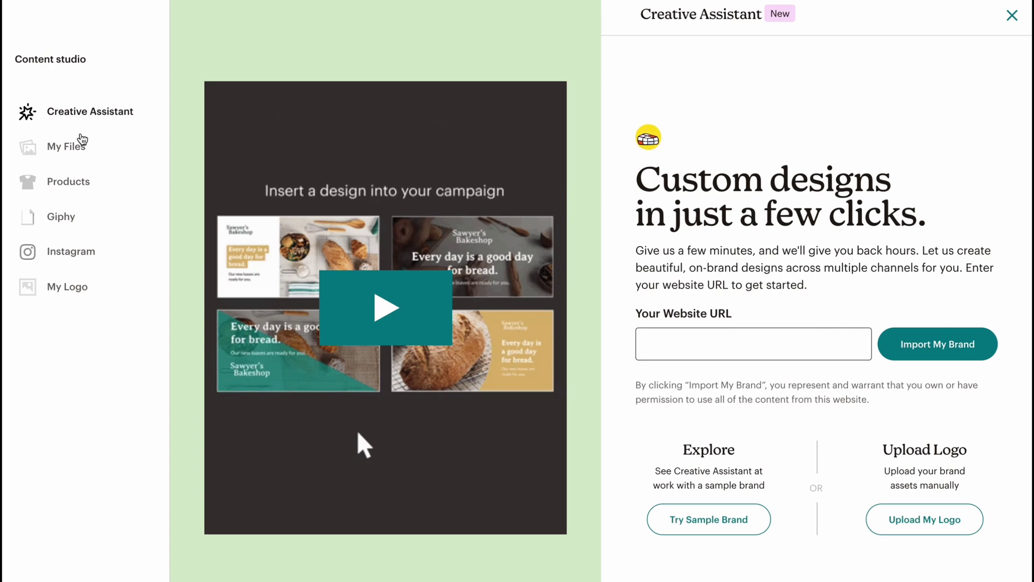
pyautogui.click(67, 194)
pyautogui.click(64, 254)
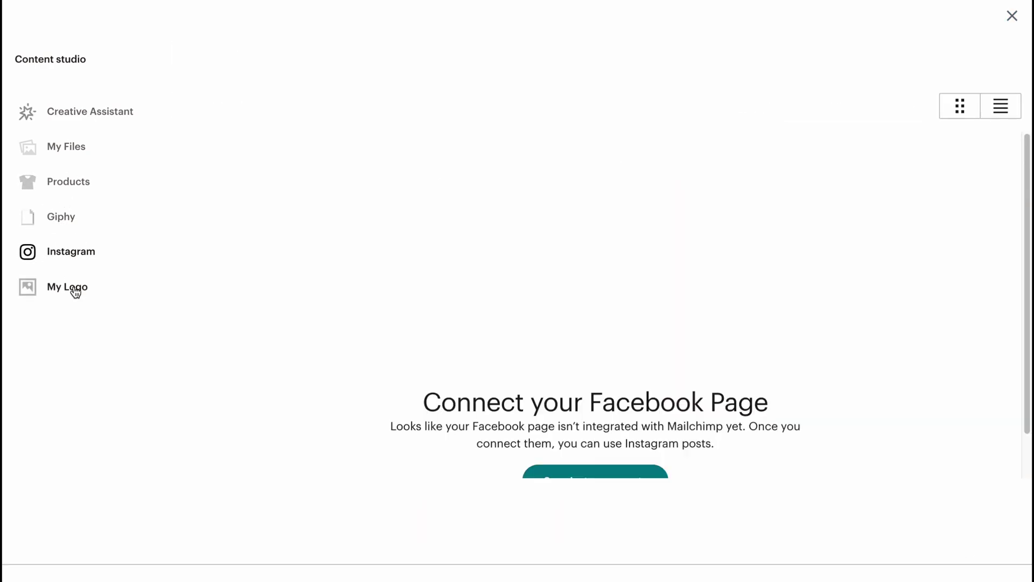
pyautogui.click(63, 220)
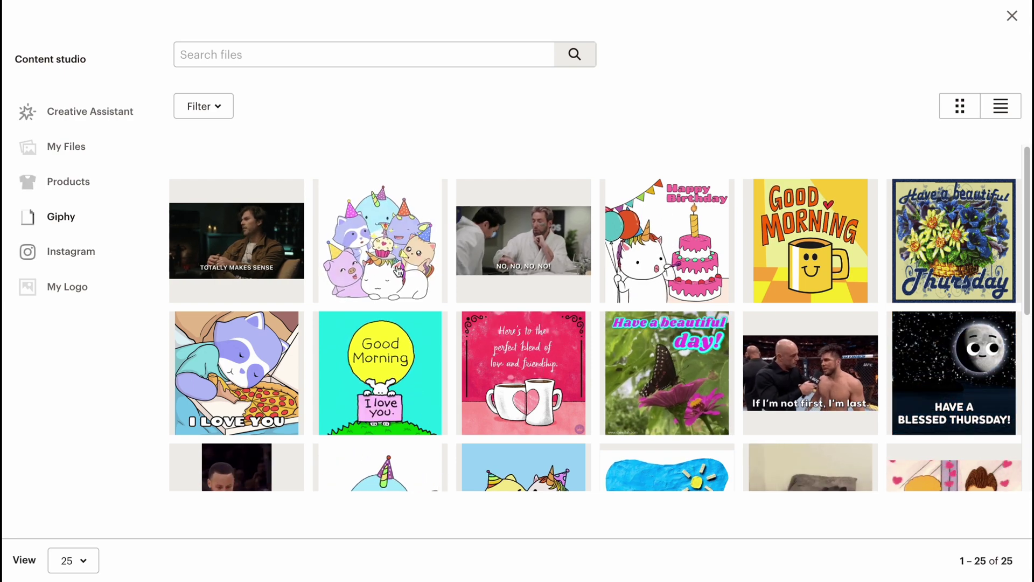
pyautogui.scroll(-5, 395, 269)
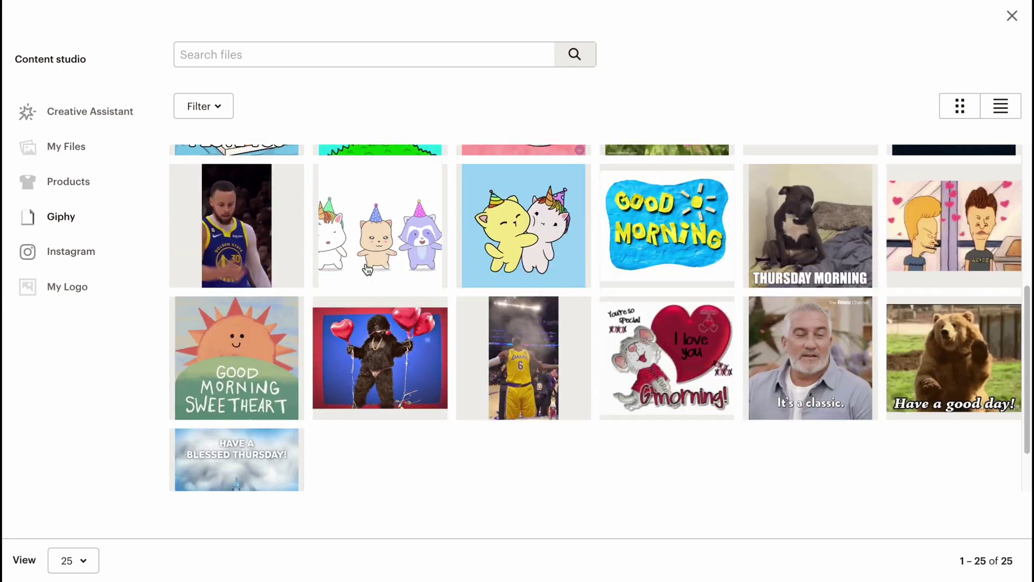
pyautogui.scroll(5, 376, 267)
pyautogui.scroll(-4, 942, 392)
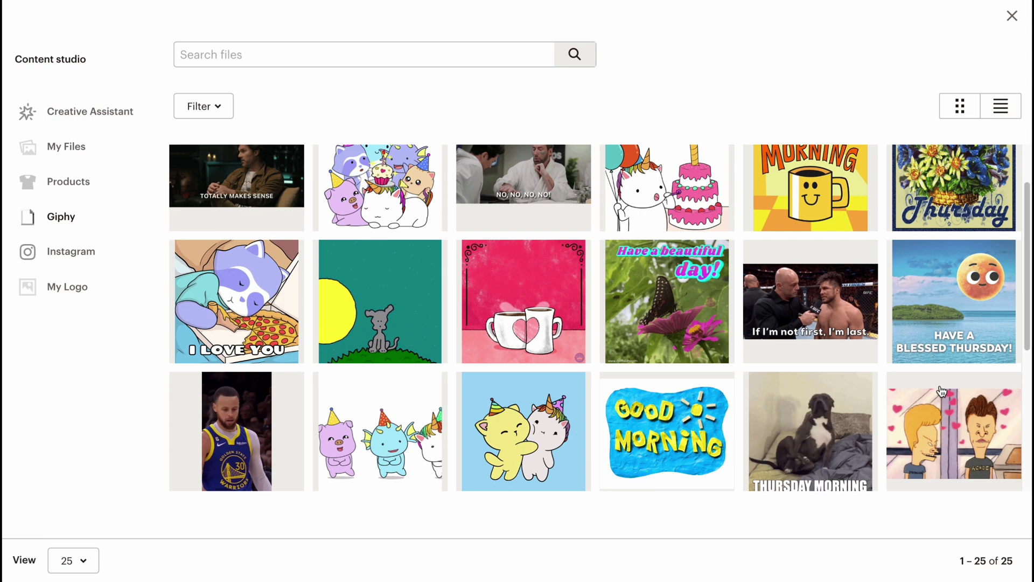
pyautogui.scroll(-1, 942, 391)
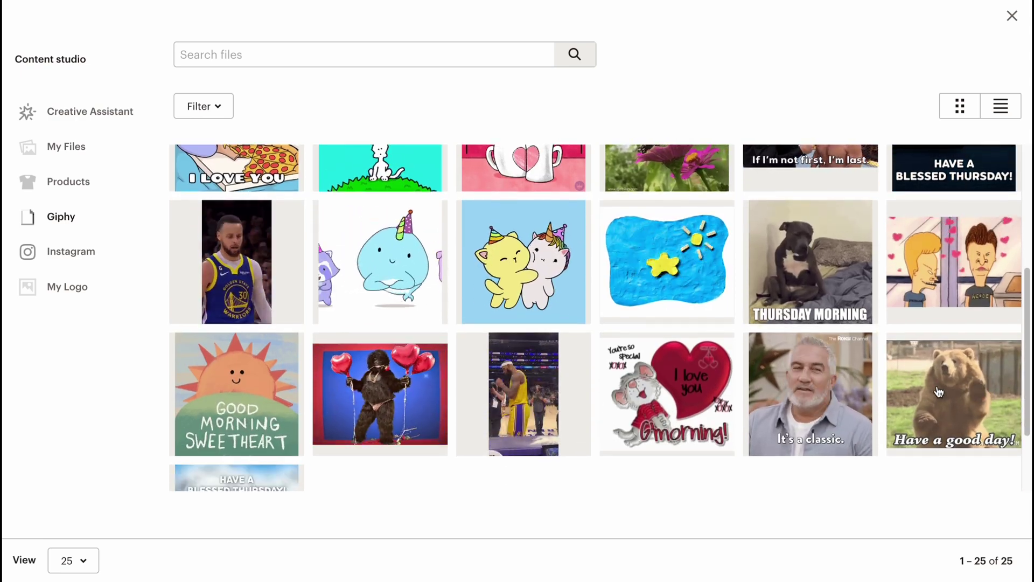
pyautogui.click(939, 391)
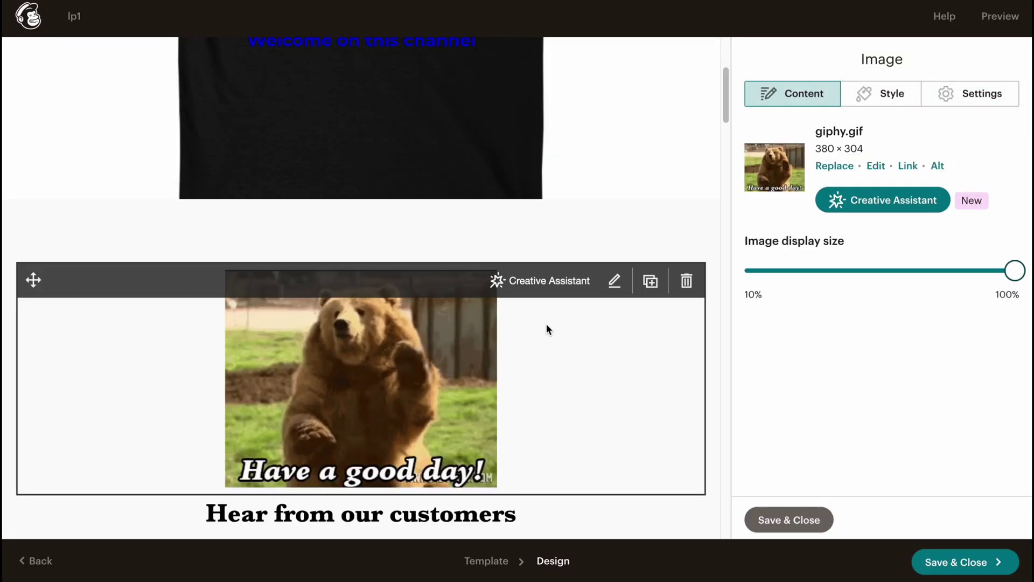
# Shrink the bear GIF above the customer testimonials to about 25% display size
pyautogui.moveTo(1015, 270); pyautogui.dragTo(826, 272)
pyautogui.scroll(4, 412, 316)
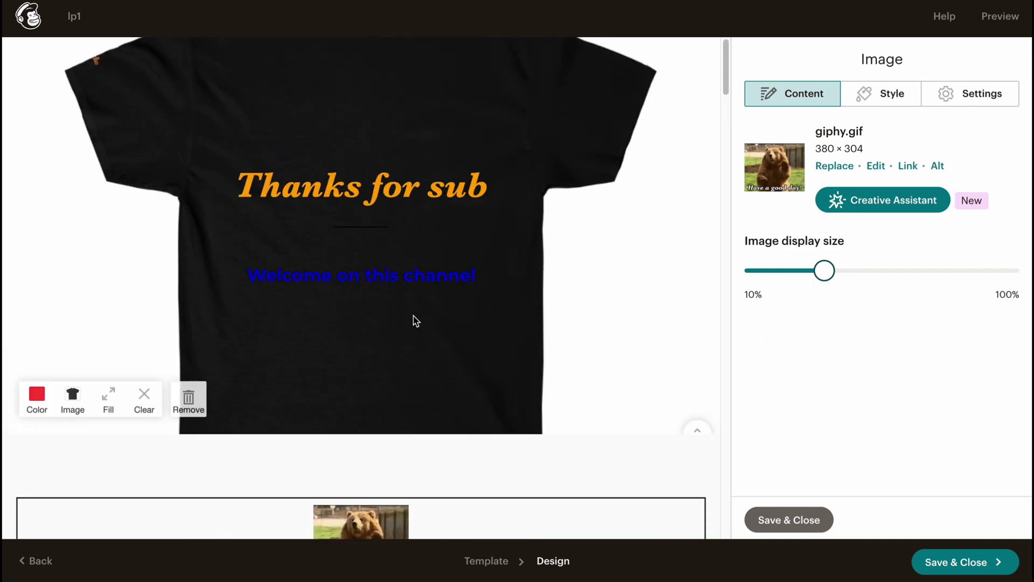
pyautogui.scroll(-2, 412, 315)
pyautogui.scroll(-8, 412, 315)
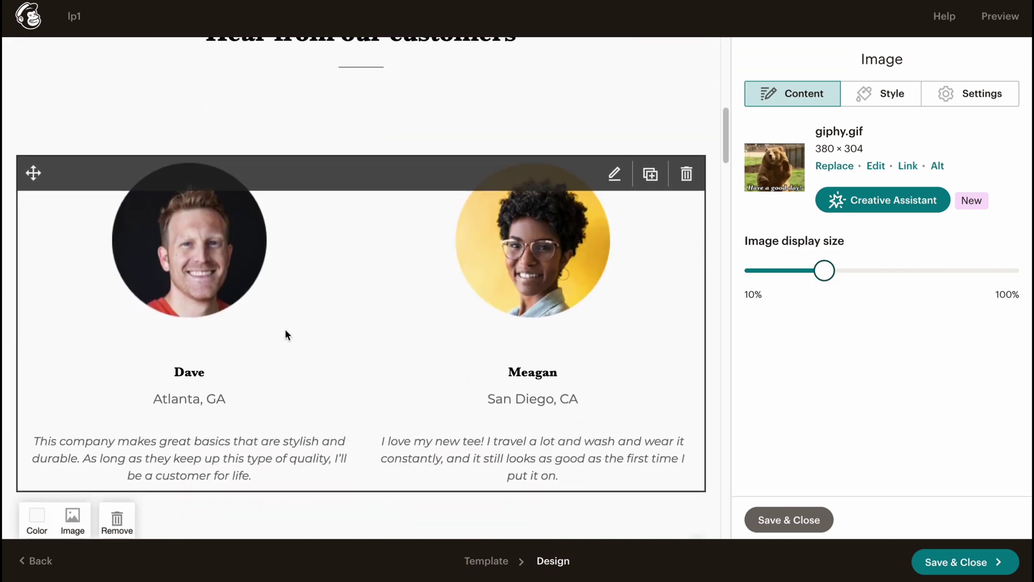
# Replace the first testimonial's customer name with a new name on its own line above Atlanta, GA
pyautogui.click(165, 280)
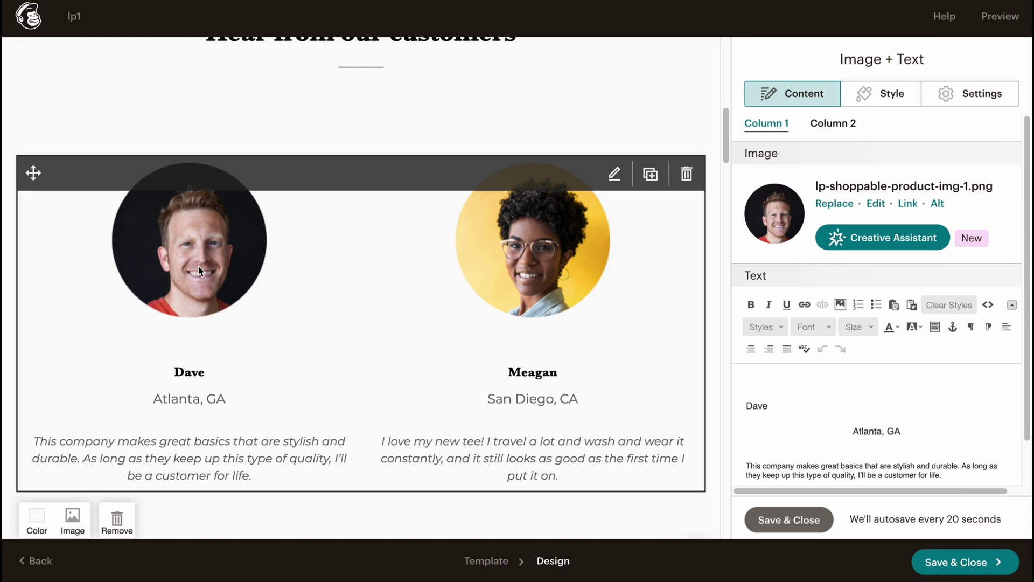
pyautogui.click(843, 127)
pyautogui.click(766, 124)
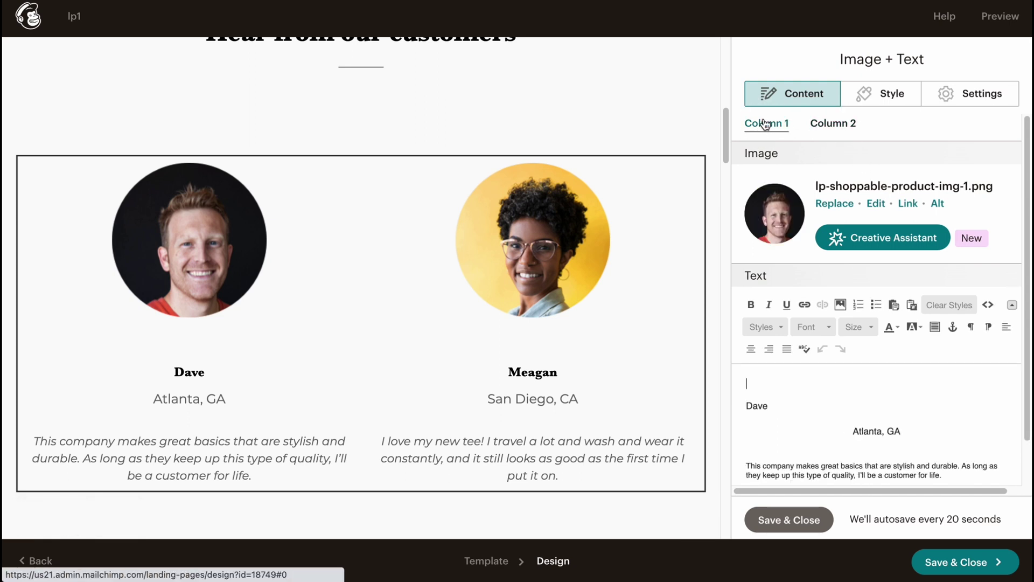
pyautogui.doubleClick(764, 407)
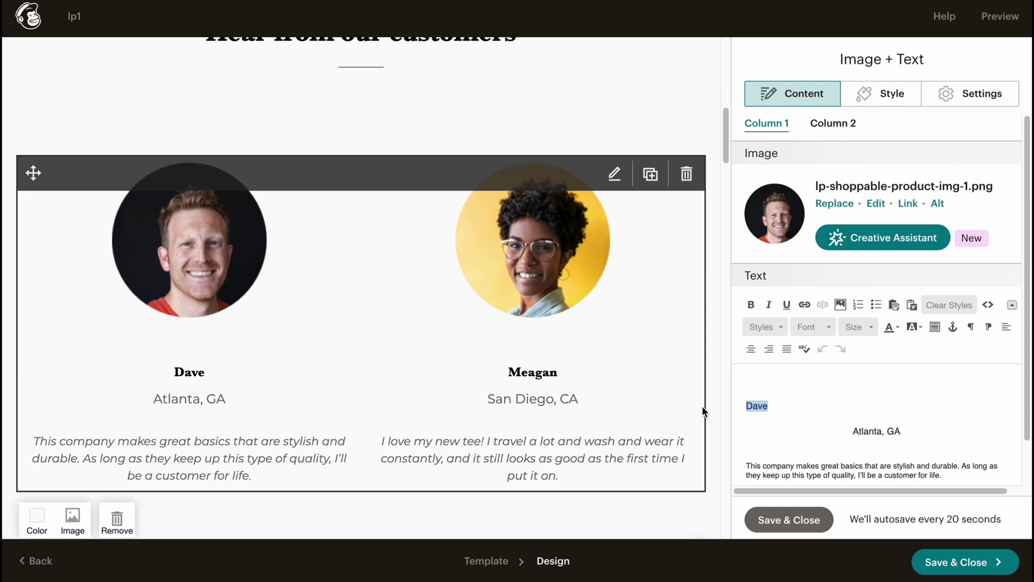
pyautogui.write('JohnAtlanta, GA')
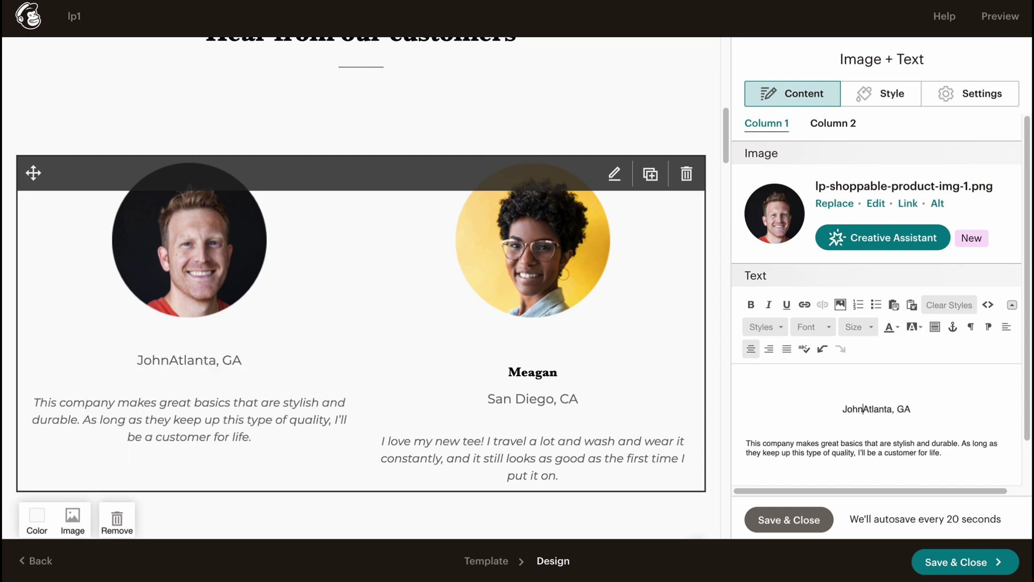
pyautogui.press('Return')
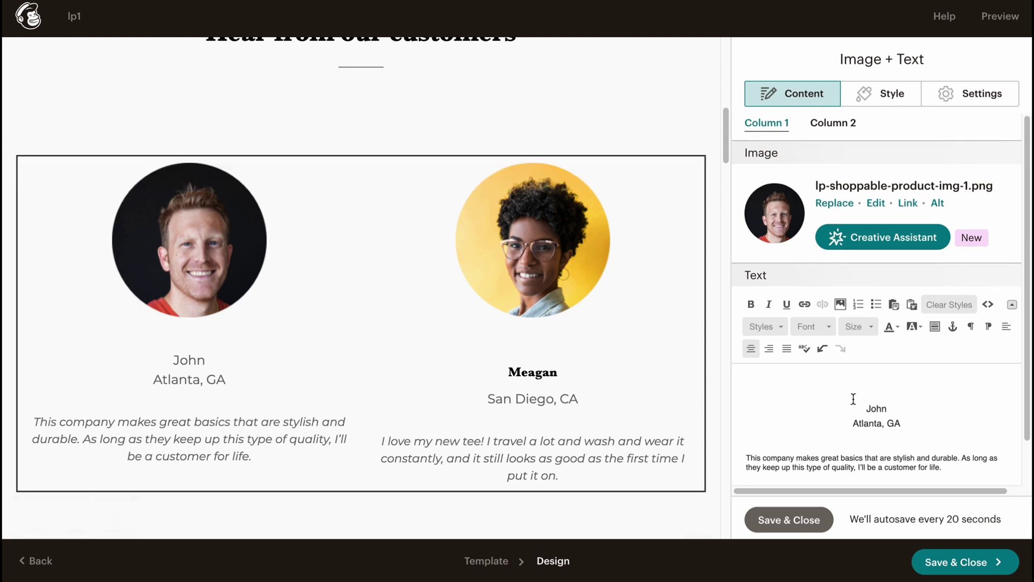
# Replace the first testimonial's quote with 'Channel owner'
pyautogui.scroll(-2, 852, 400)
pyautogui.moveTo(750, 430); pyautogui.dragTo(990, 445)
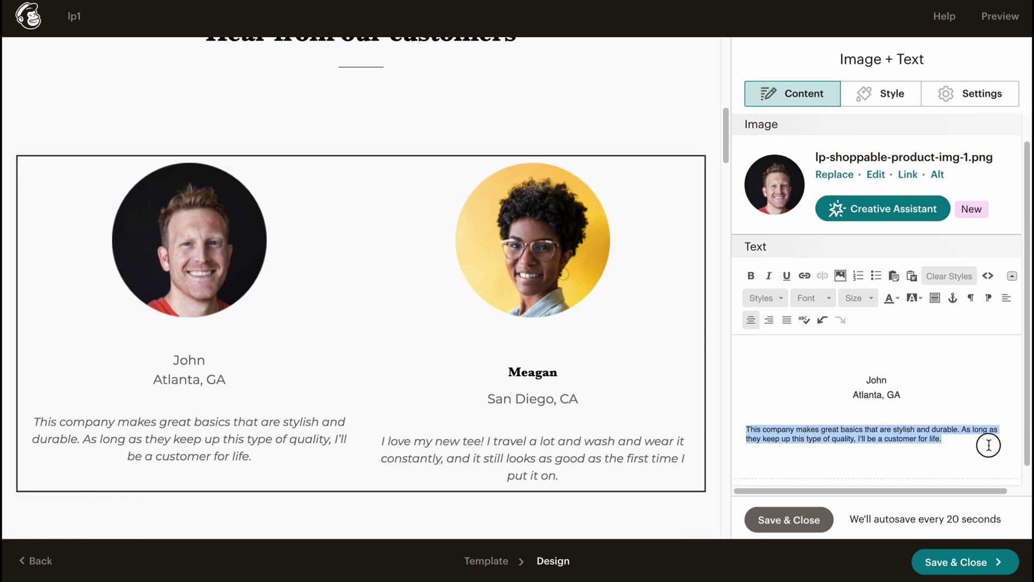
pyautogui.write('Channe')
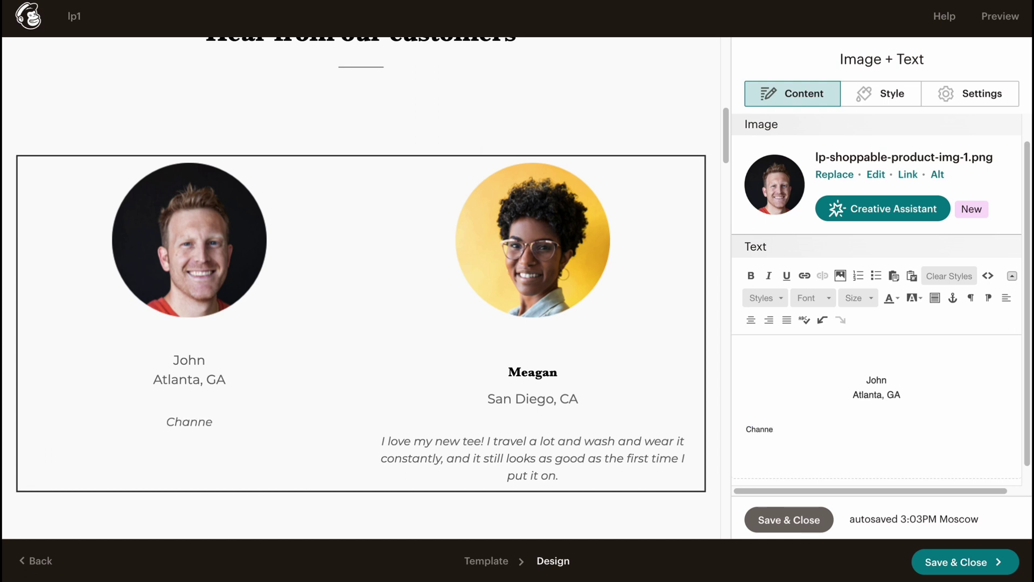
pyautogui.write('l owner')
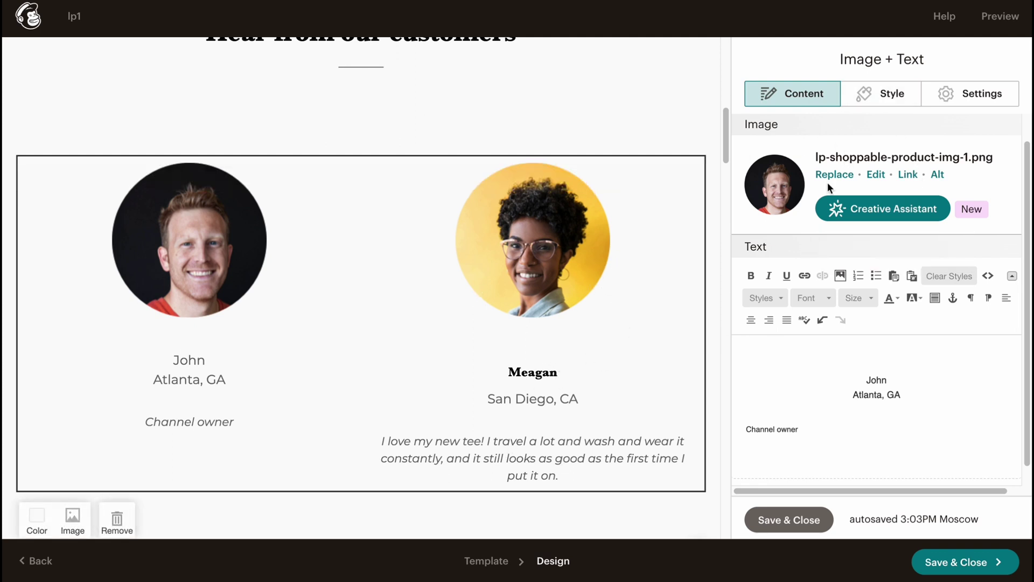
# Give the second testimonial a new customer name and replace its review with 'writer'
pyautogui.click(833, 123)
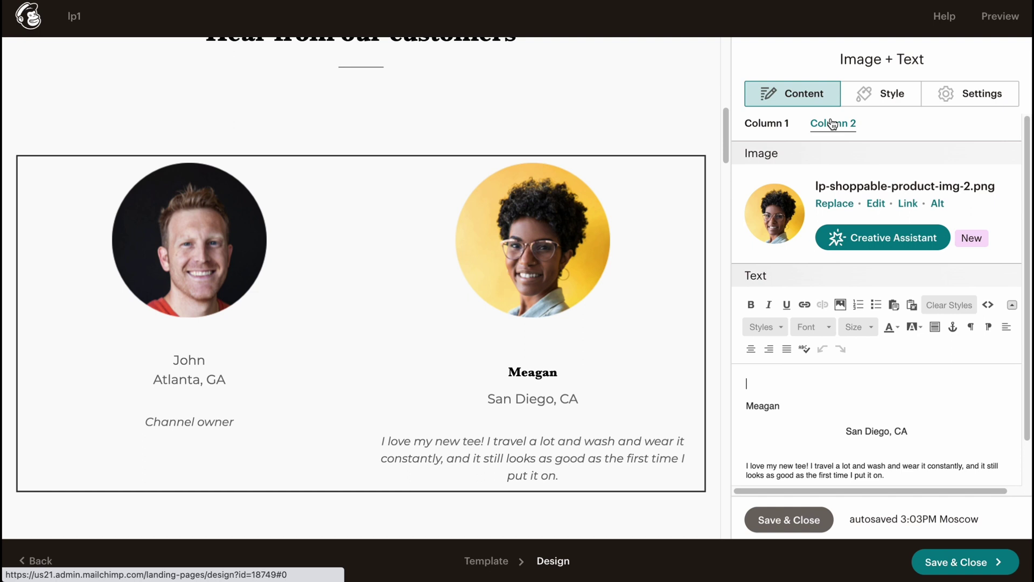
pyautogui.moveTo(790, 406); pyautogui.dragTo(747, 392)
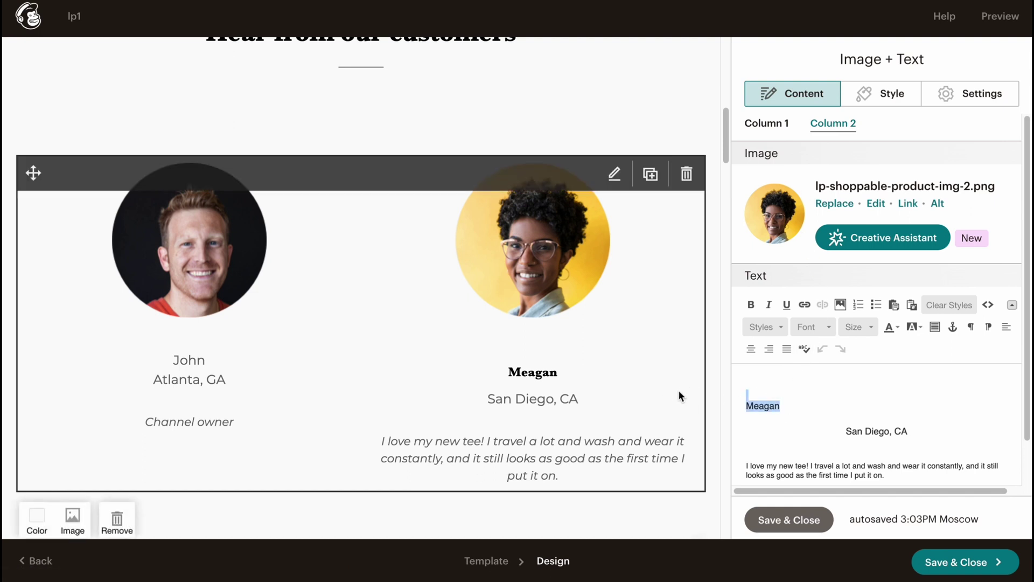
pyautogui.write('Eri')
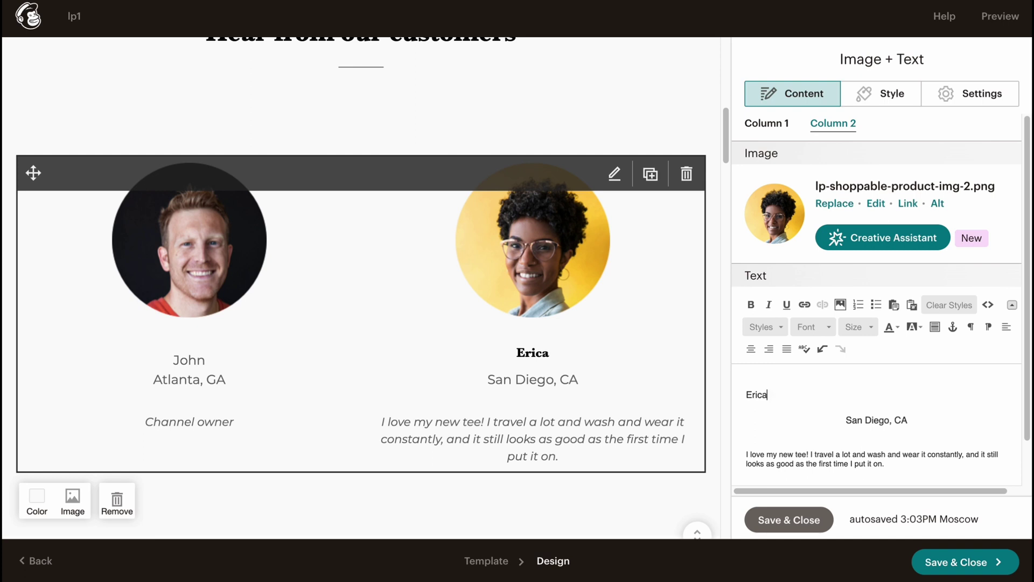
pyautogui.write('ca')
pyautogui.scroll(-1, 851, 419)
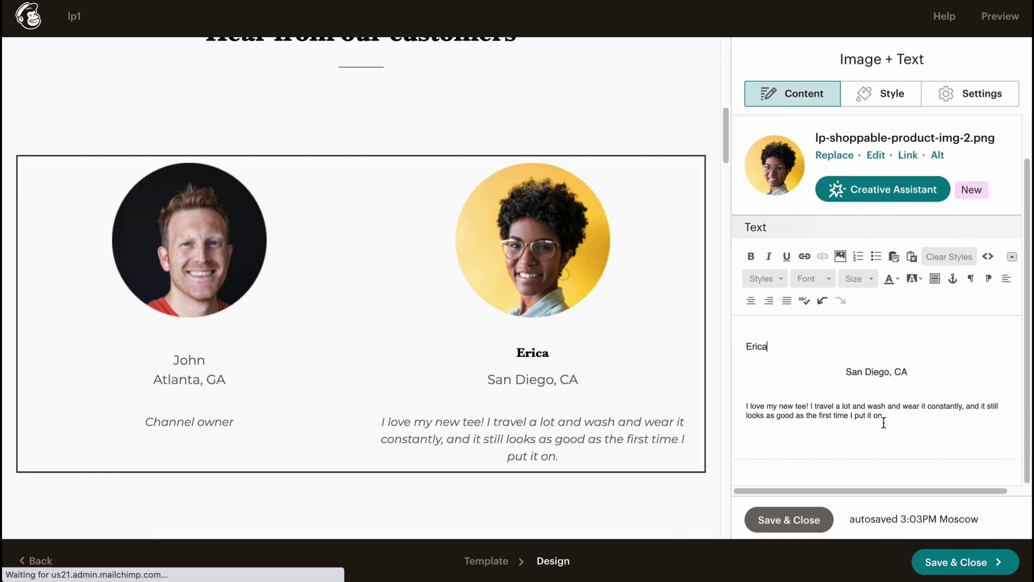
pyautogui.moveTo(883, 418); pyautogui.dragTo(734, 407)
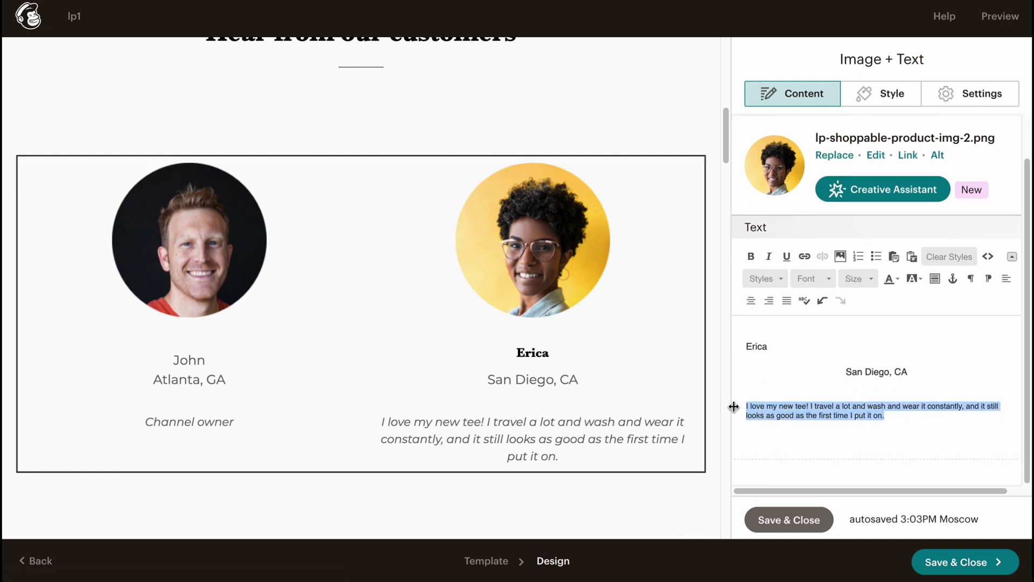
pyautogui.write('writer')
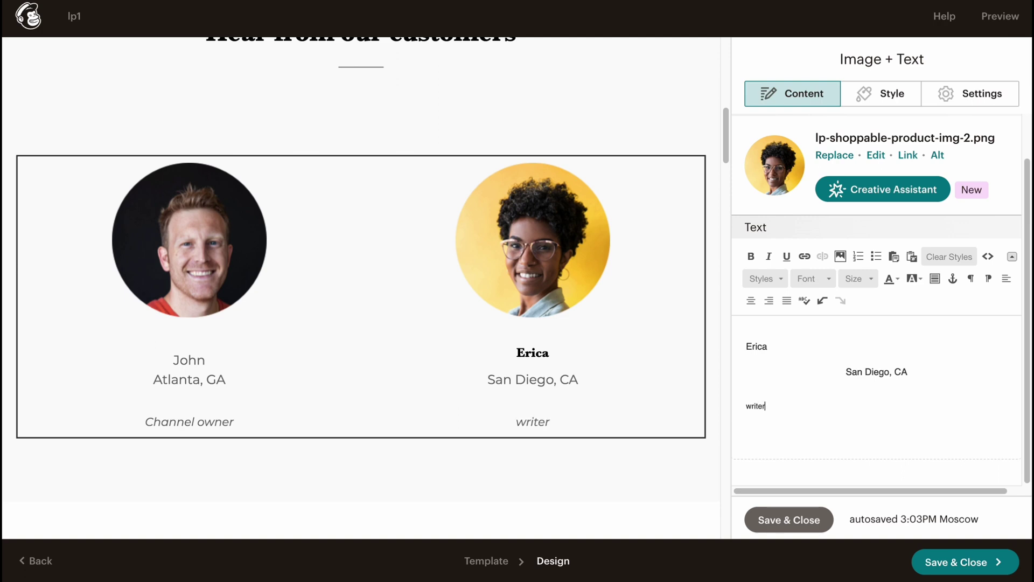
pyautogui.scroll(-10, 580, 307)
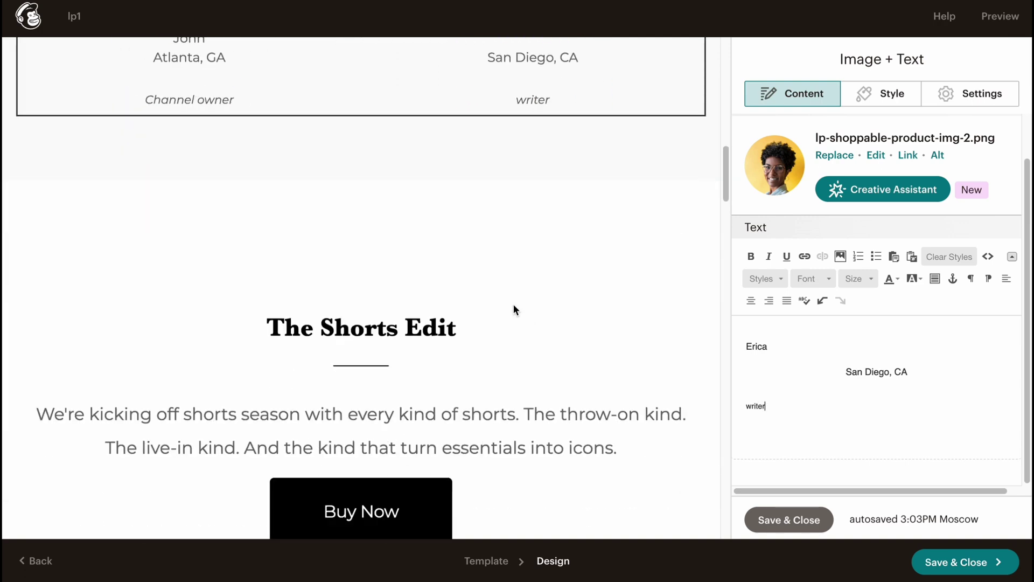
pyautogui.scroll(-8, 517, 303)
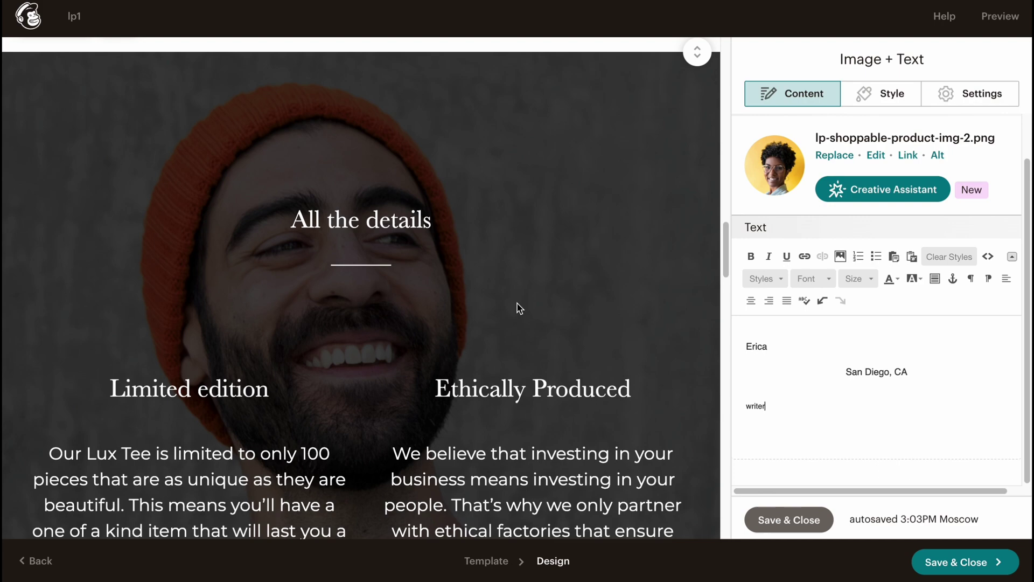
pyautogui.scroll(-5, 517, 302)
pyautogui.scroll(10, 378, 323)
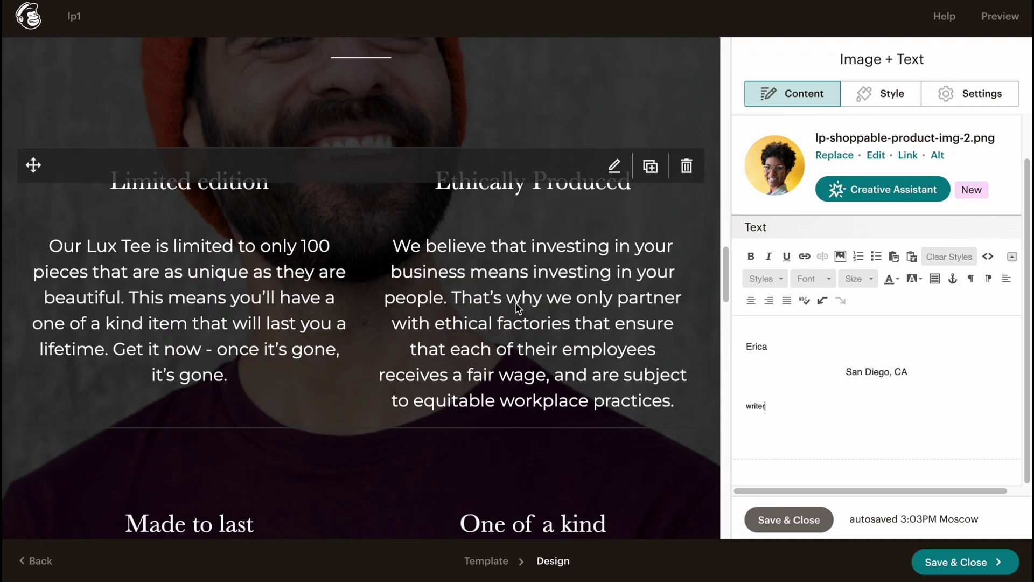
pyautogui.scroll(-5, 273, 355)
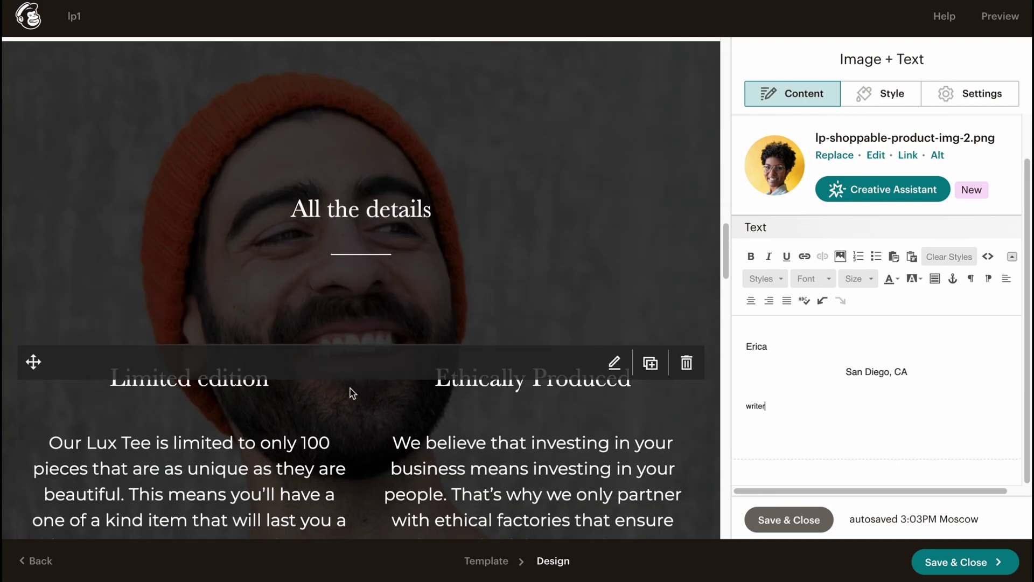
pyautogui.scroll(-5, 362, 272)
pyautogui.scroll(-7, 179, 209)
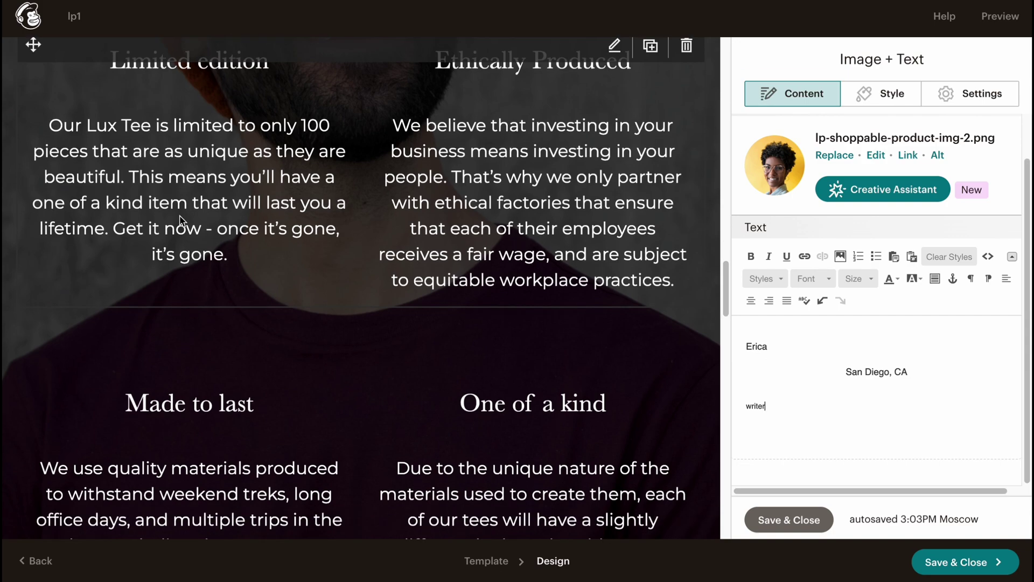
pyautogui.scroll(-9, 180, 205)
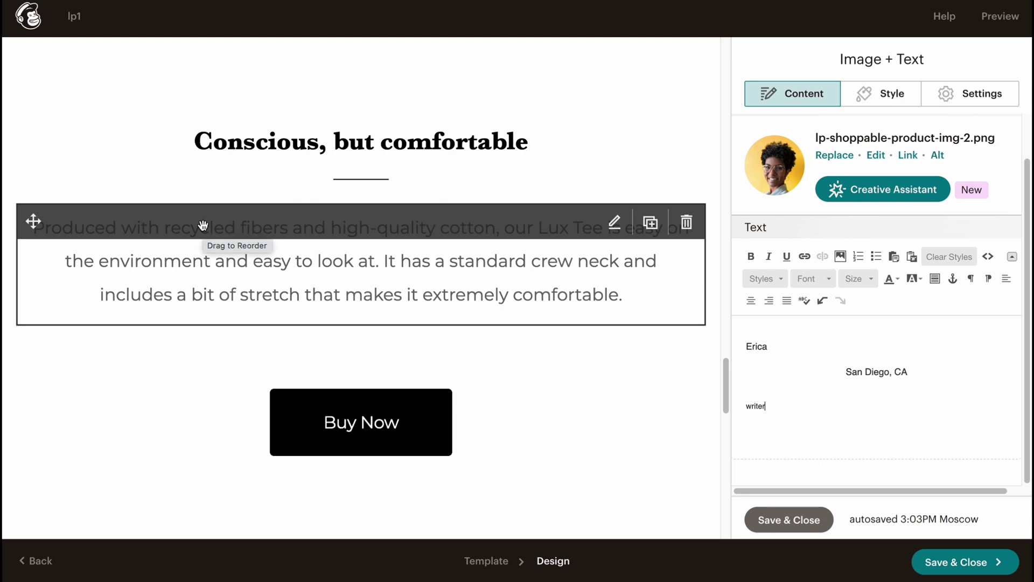
pyautogui.scroll(-6, 202, 224)
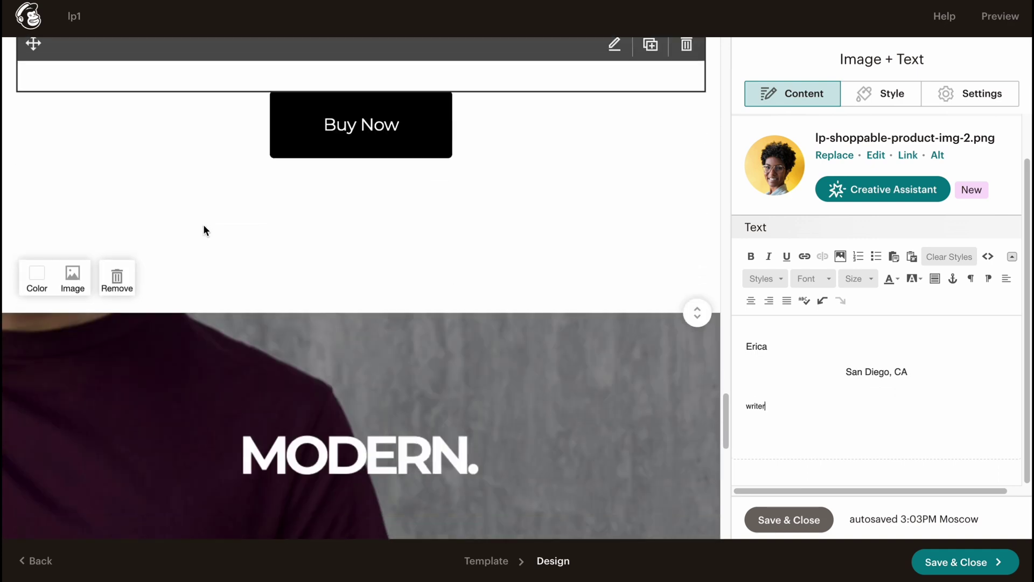
pyautogui.scroll(-8, 203, 225)
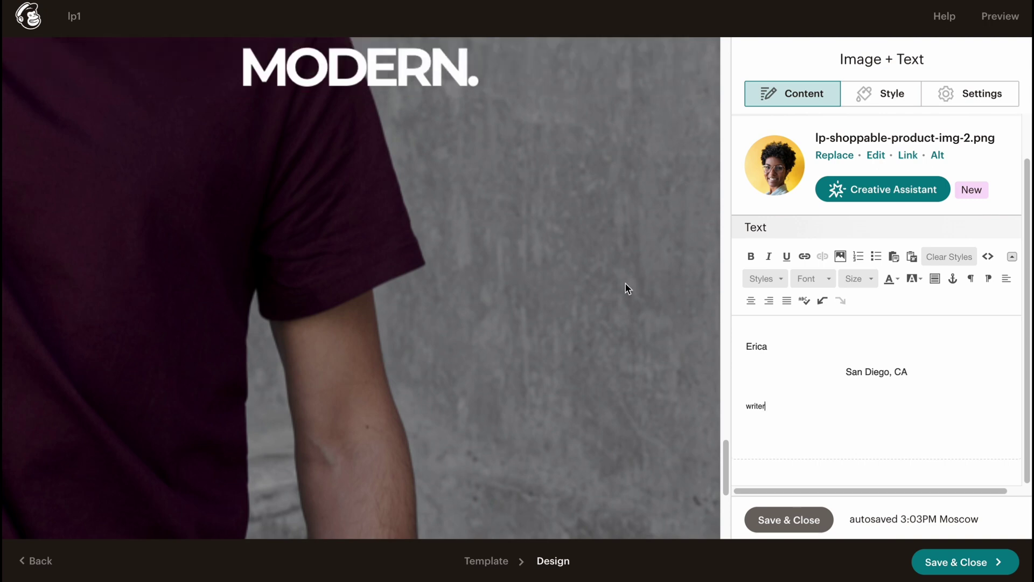
# Save and close the lp1 design, then publish the landing page live
pyautogui.click(959, 566)
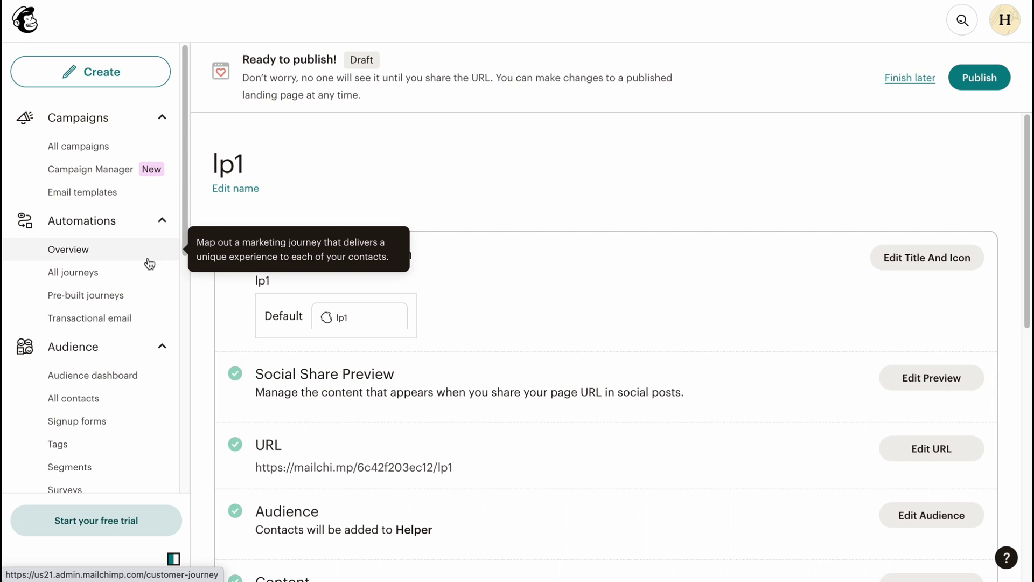
pyautogui.click(149, 260)
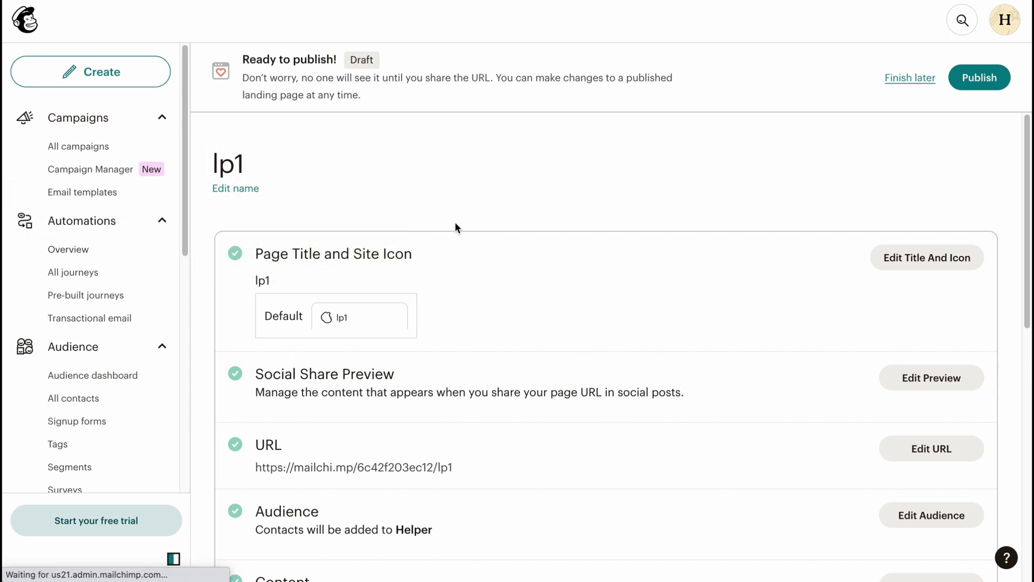
pyautogui.scroll(-2, 164, 308)
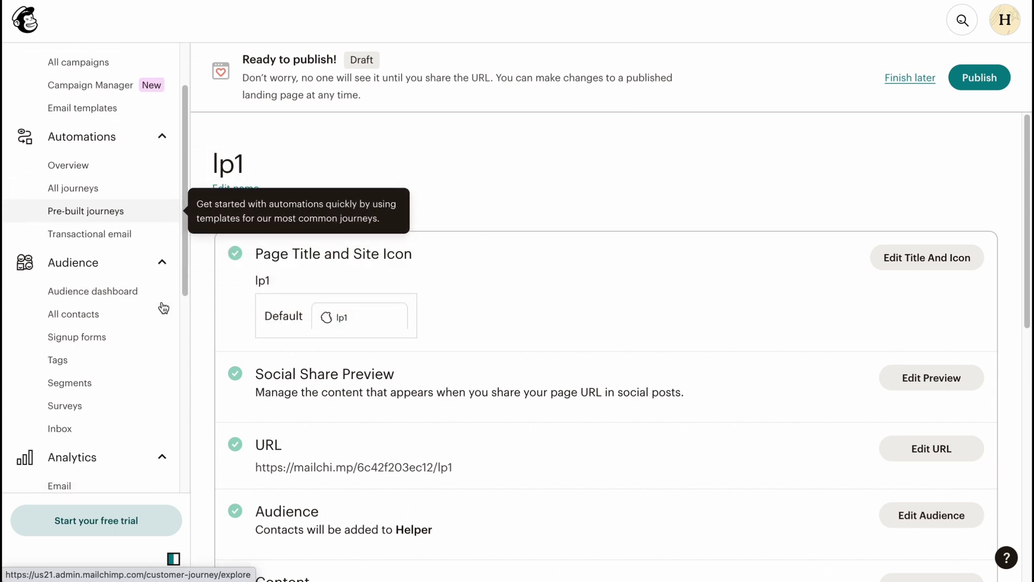
pyautogui.scroll(-7, 164, 307)
pyautogui.scroll(3, 160, 298)
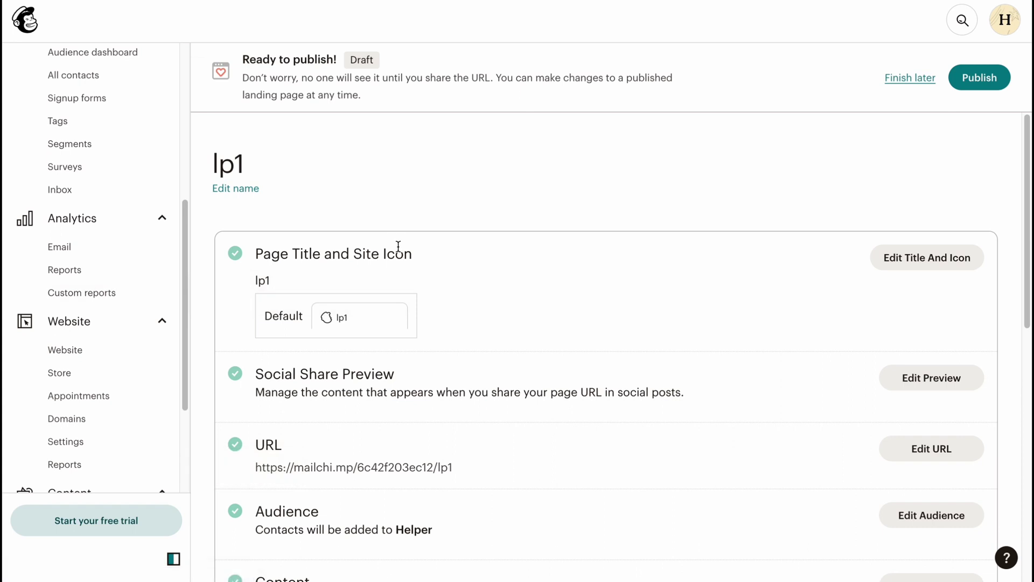
pyautogui.click(988, 79)
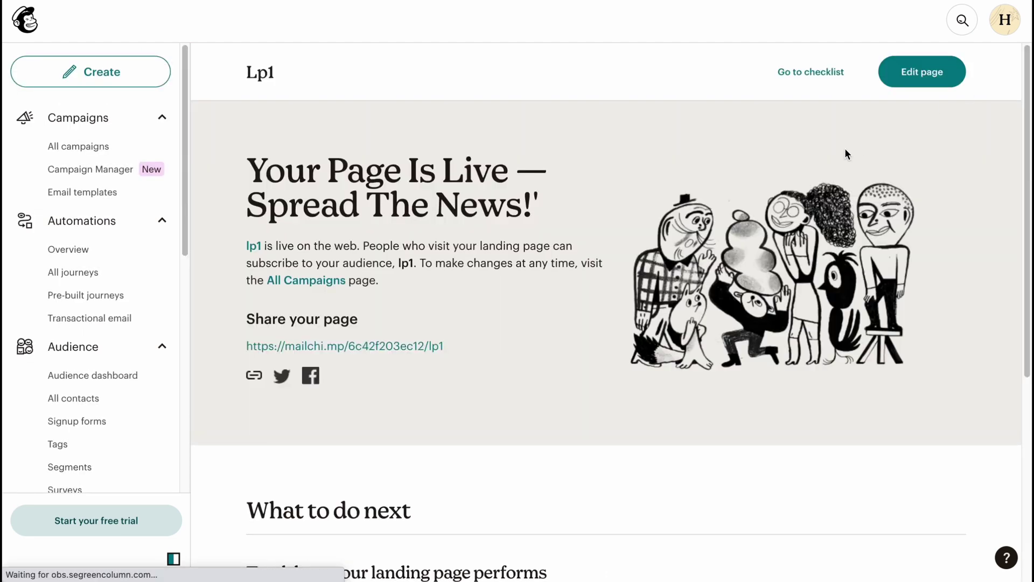
pyautogui.scroll(-1, 593, 227)
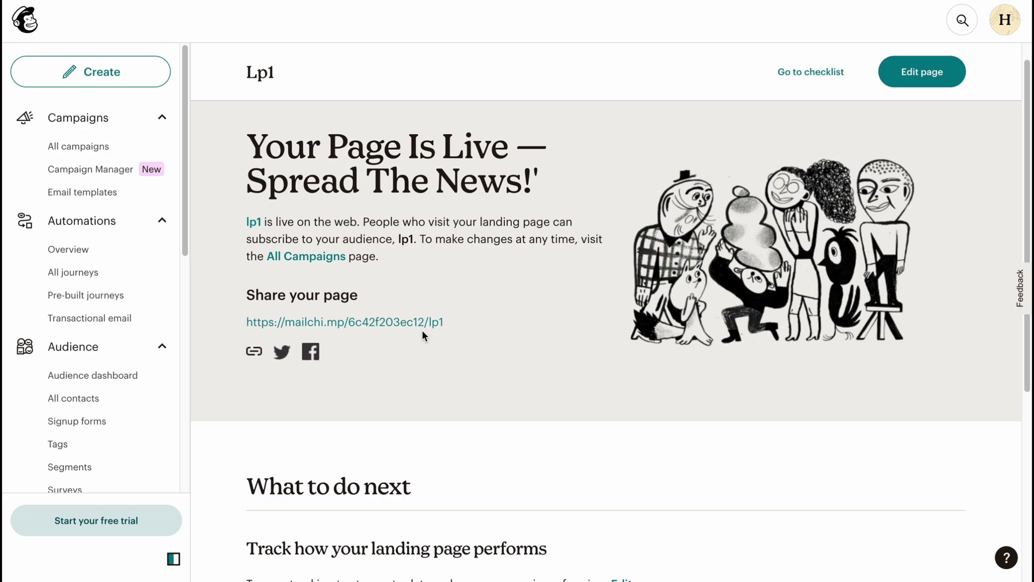
pyautogui.click(370, 327)
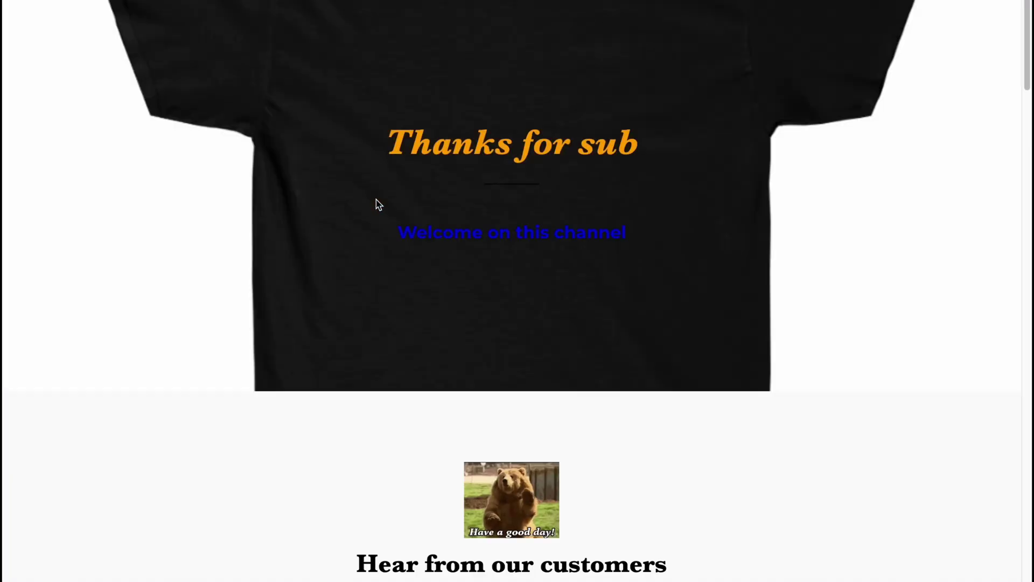
pyautogui.scroll(-2, 377, 205)
pyautogui.scroll(2, 389, 209)
pyautogui.scroll(-8, 404, 200)
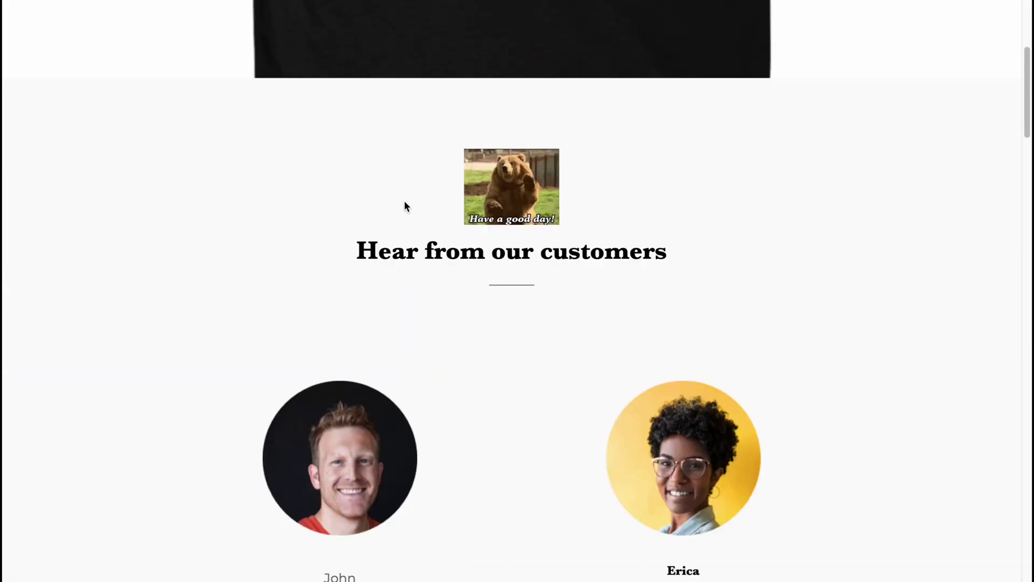
pyautogui.scroll(-20, 413, 202)
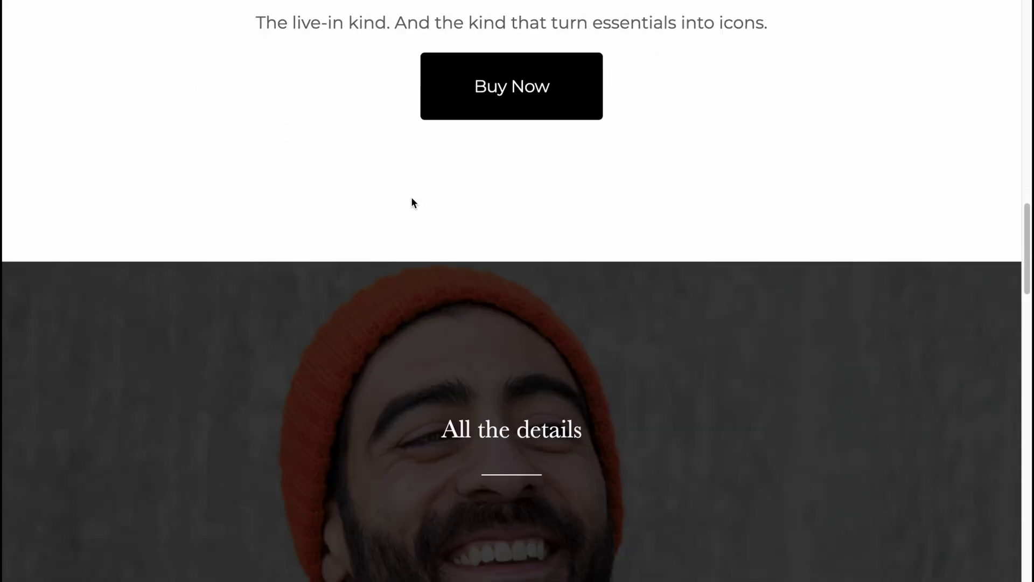
pyautogui.scroll(20, 410, 198)
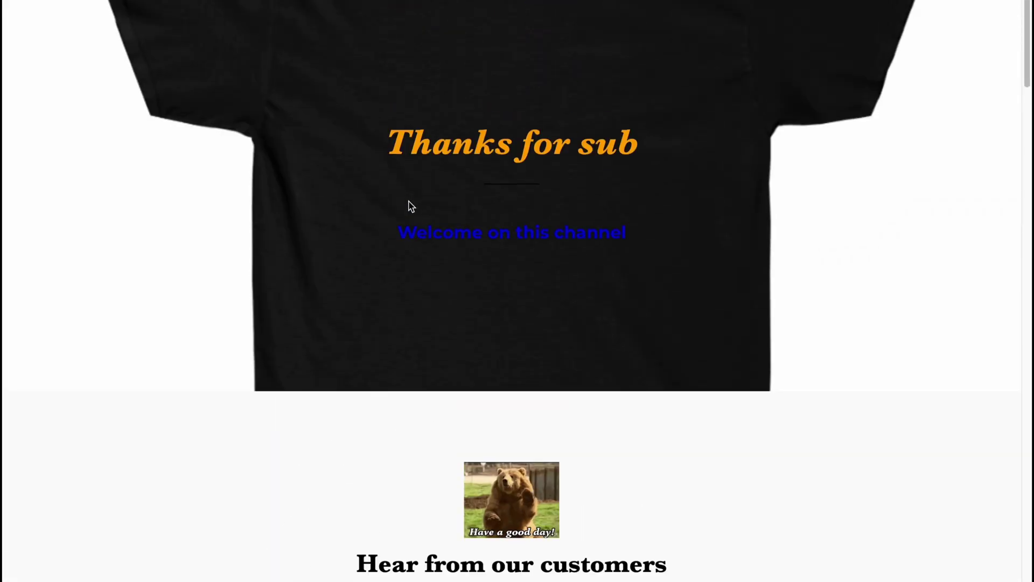
pyautogui.hotkey('ctrl', 'w')
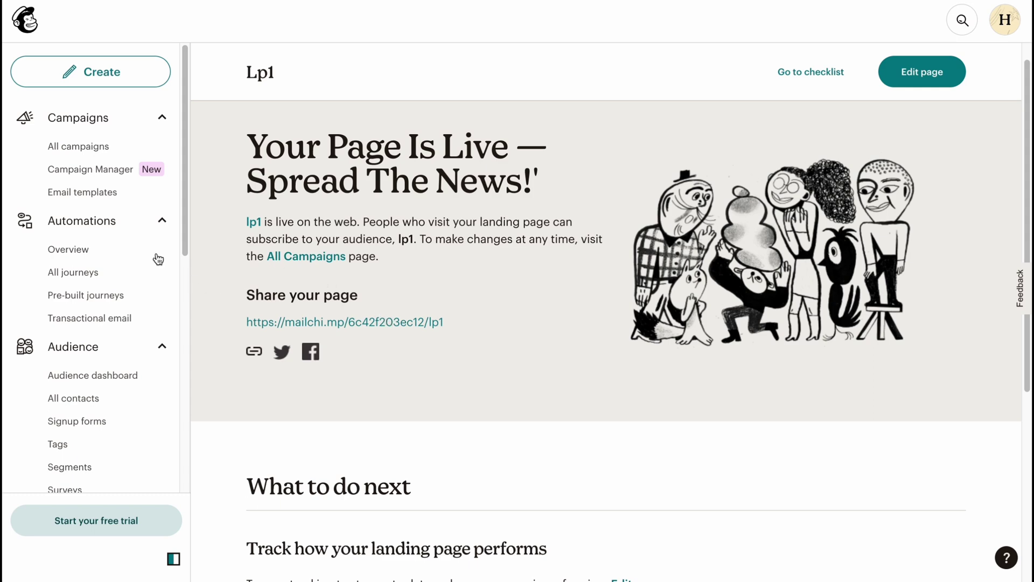
# Scroll to lp1's 'What to do next' section and highlight the turn-on-tracking suggestion
pyautogui.scroll(-5, 370, 306)
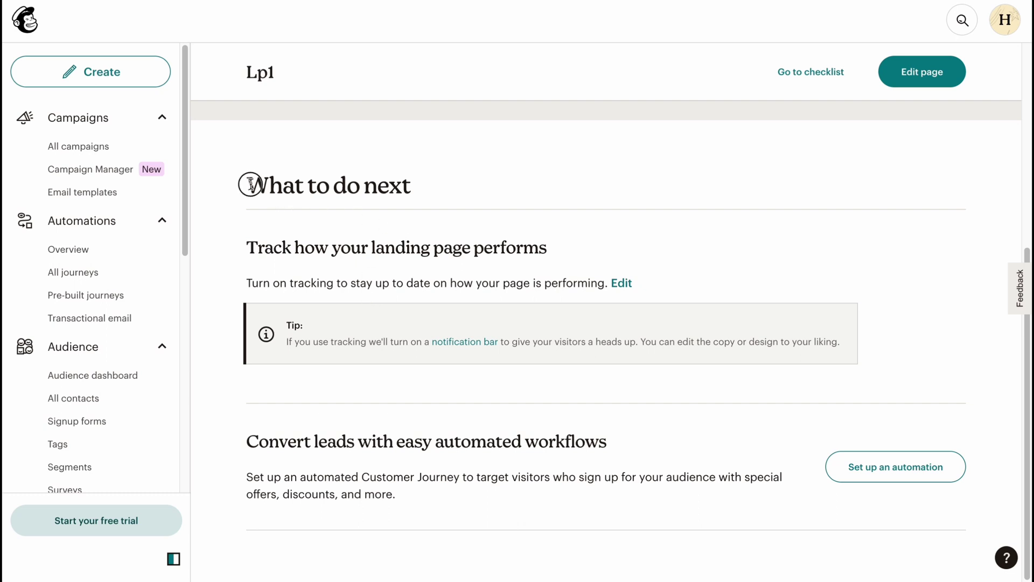
pyautogui.moveTo(248, 184); pyautogui.dragTo(443, 193)
pyautogui.moveTo(248, 249); pyautogui.dragTo(564, 257)
pyautogui.moveTo(247, 284); pyautogui.dragTo(586, 284)
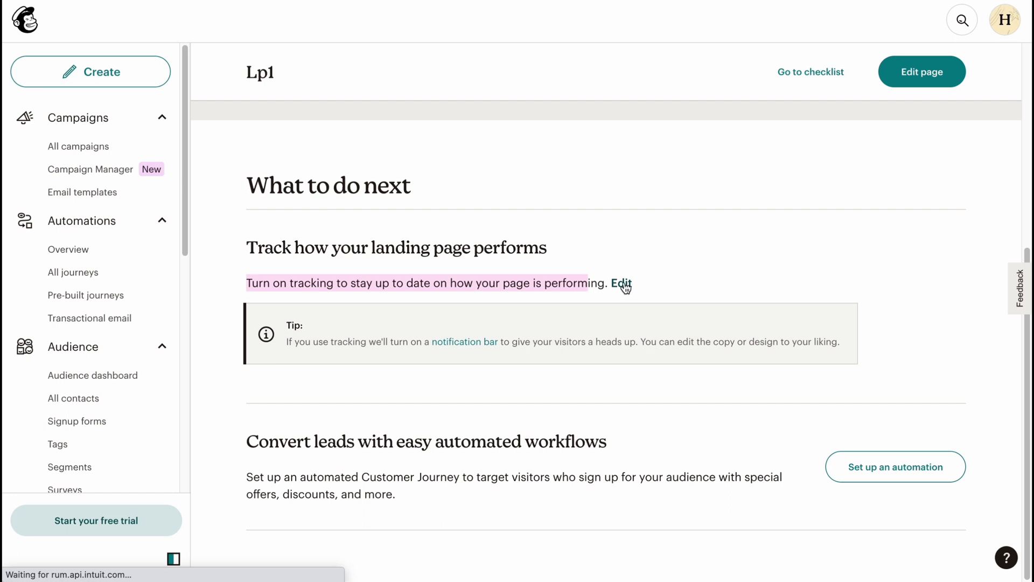
# Open lp1's Settings & Tracking options for editing
pyautogui.click(622, 284)
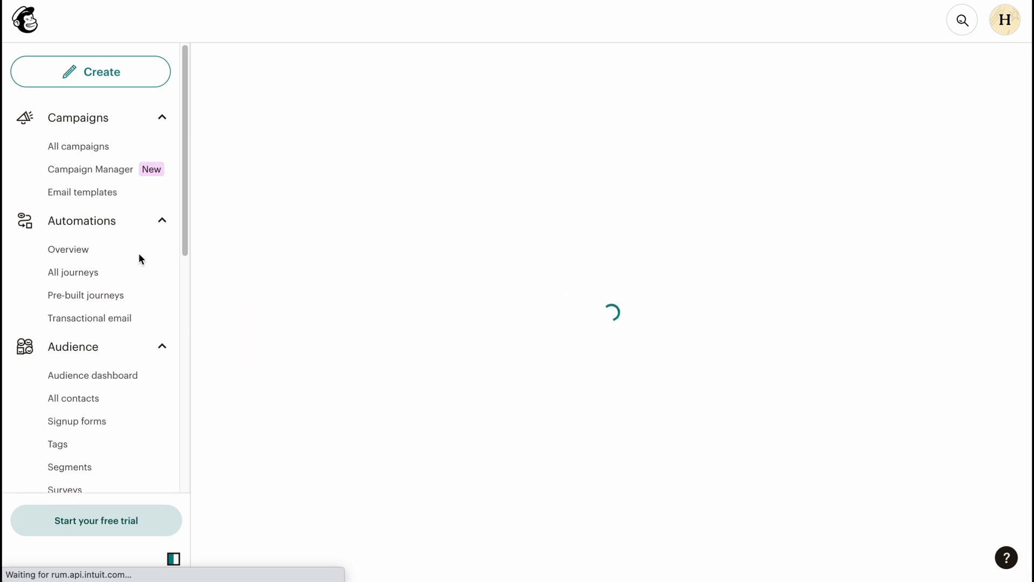
pyautogui.scroll(-9, 115, 258)
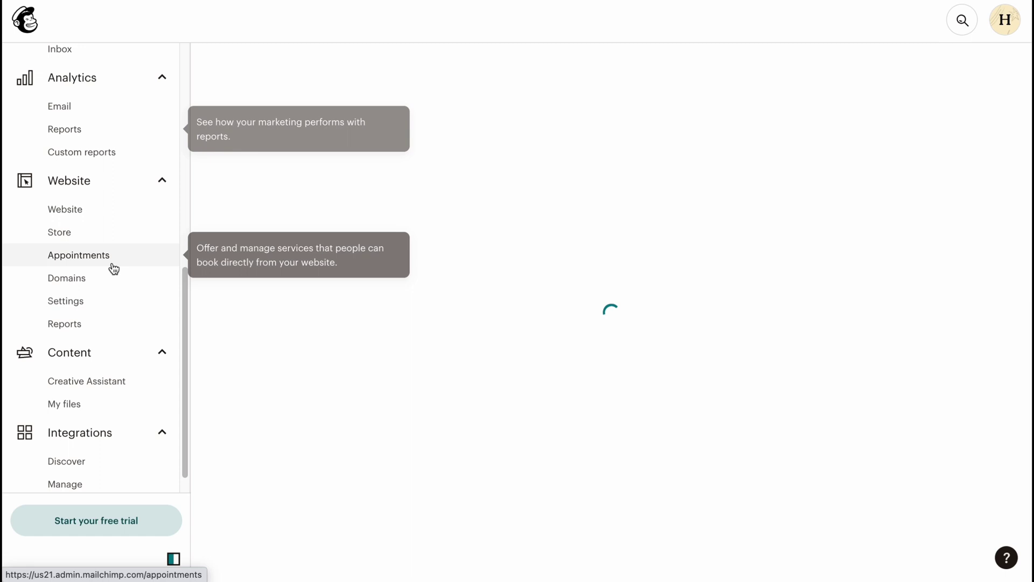
pyautogui.scroll(-1, 114, 269)
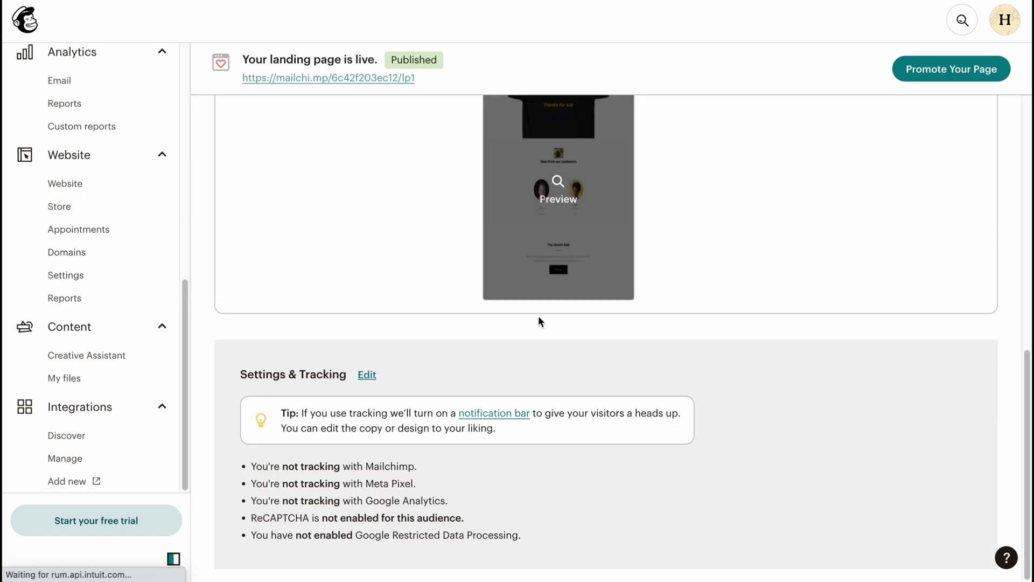
pyautogui.click(367, 374)
pyautogui.scroll(-2, 423, 377)
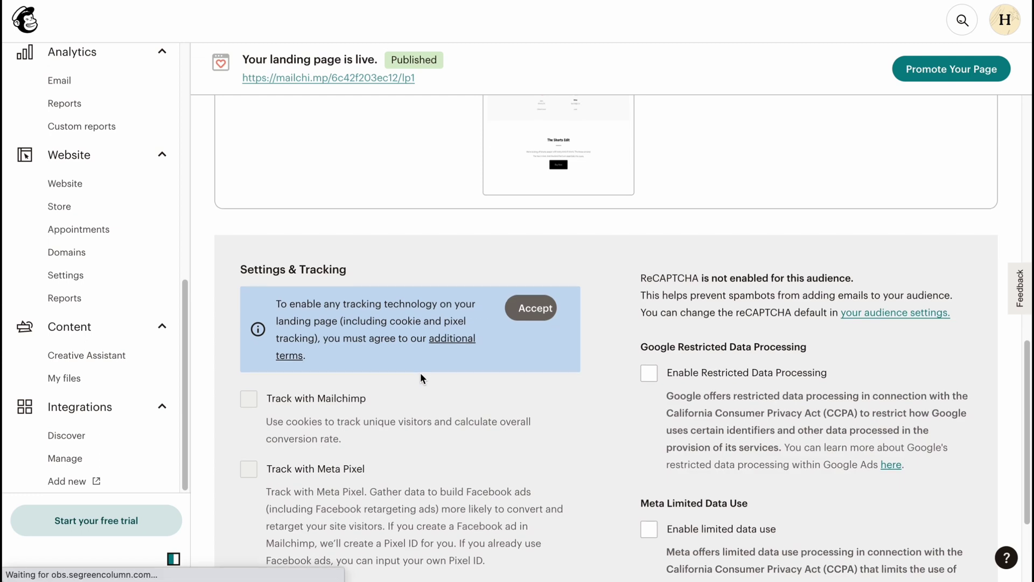
pyautogui.scroll(-1, 421, 373)
# Enable Google Restricted Data Processing and Meta limited data use
pyautogui.click(643, 345)
pyautogui.scroll(-3, 641, 404)
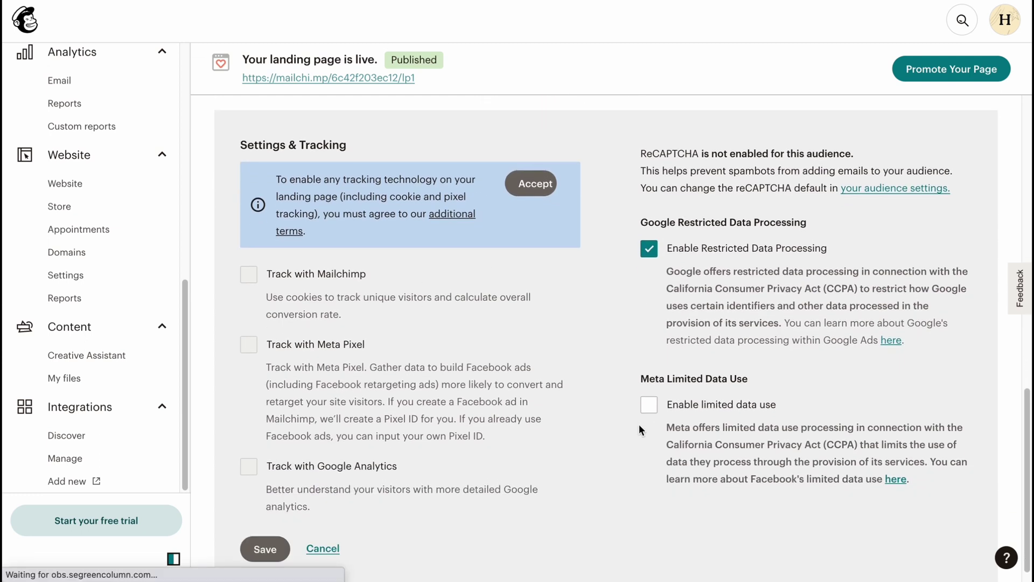
pyautogui.click(649, 405)
pyautogui.scroll(-1, 446, 345)
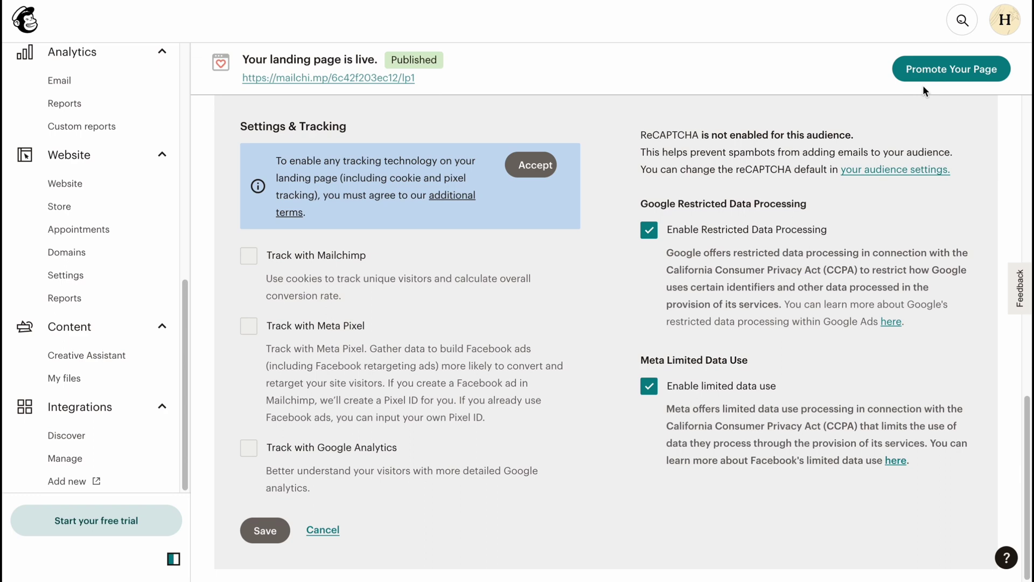
pyautogui.scroll(10, 87, 171)
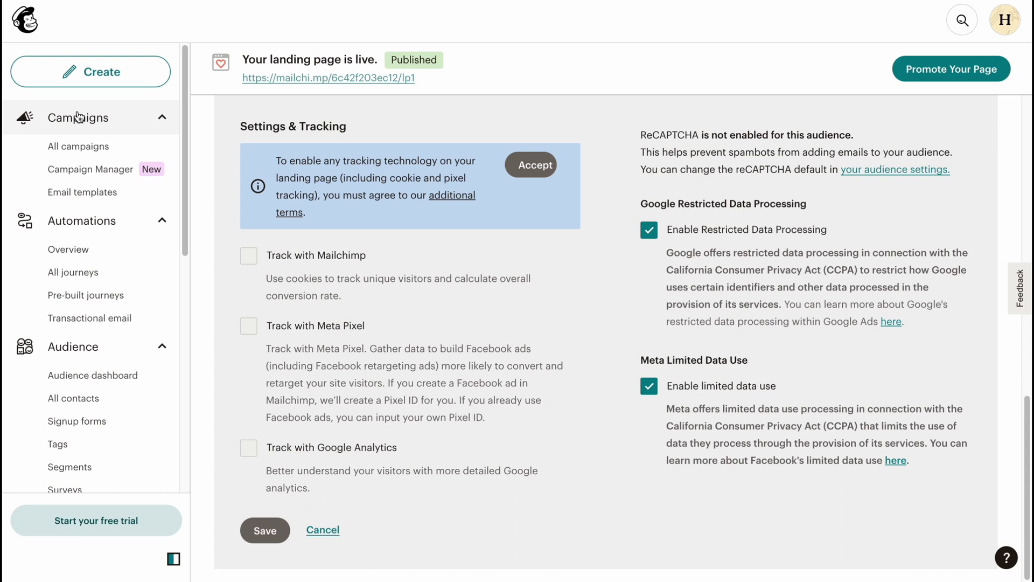
# Return to the Mailchimp Home dashboard via the top-left logo
pyautogui.click(15, 25)
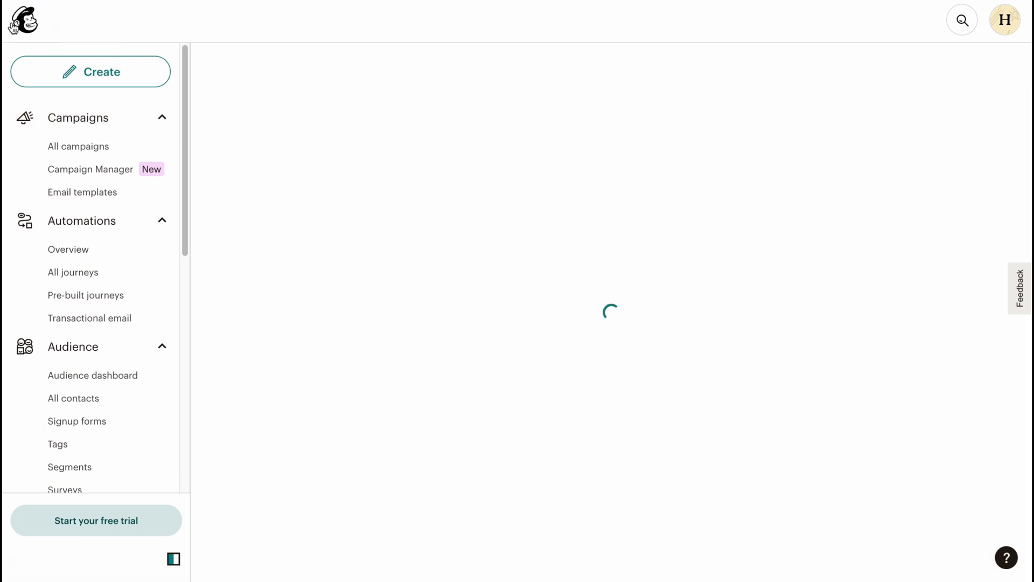